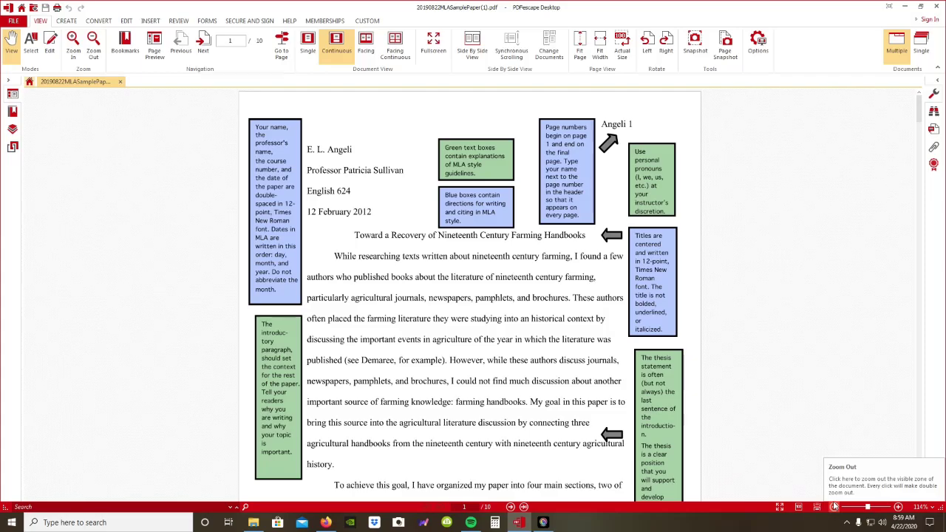
Switch to the untitled Google Docs document and set its font size to 12
scroll(444, 266, "down", 15)
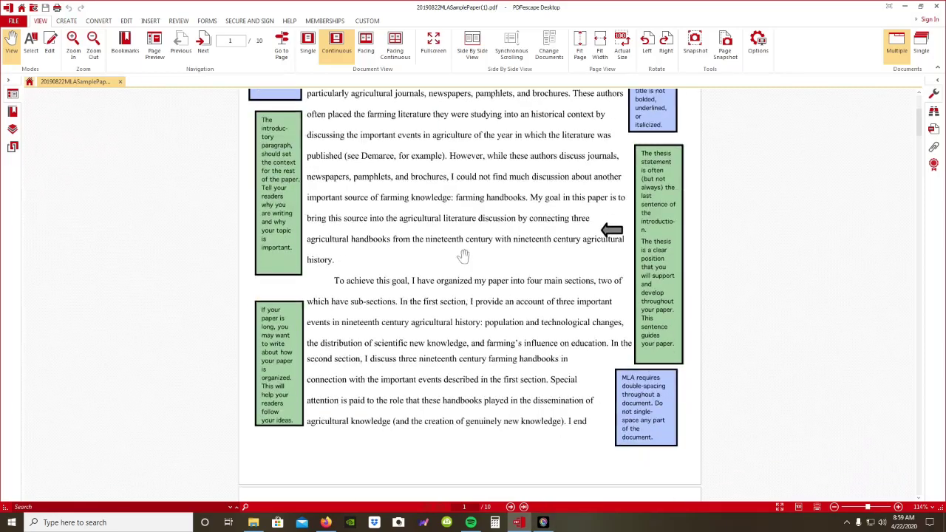
scroll(481, 299, "up", 15)
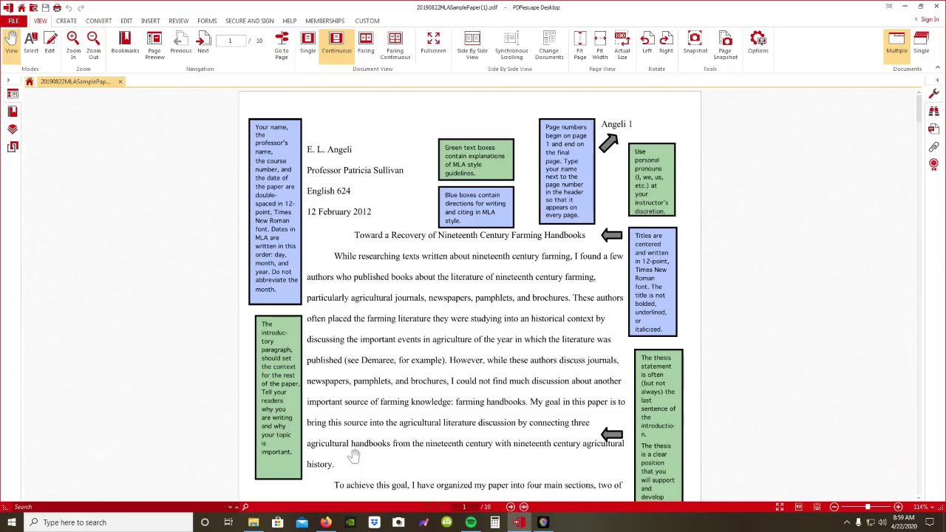
scroll(354, 457, "down", 5)
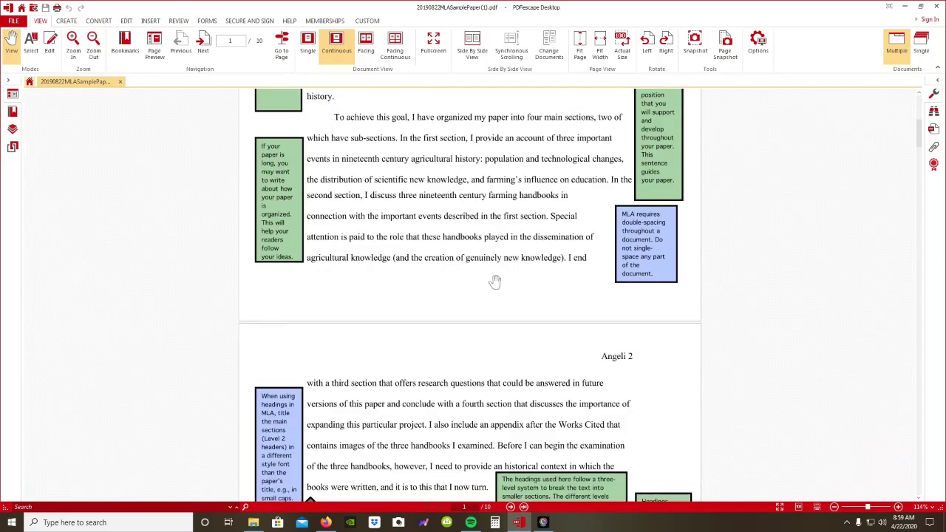
left_click_drag(917, 135, 887, 97)
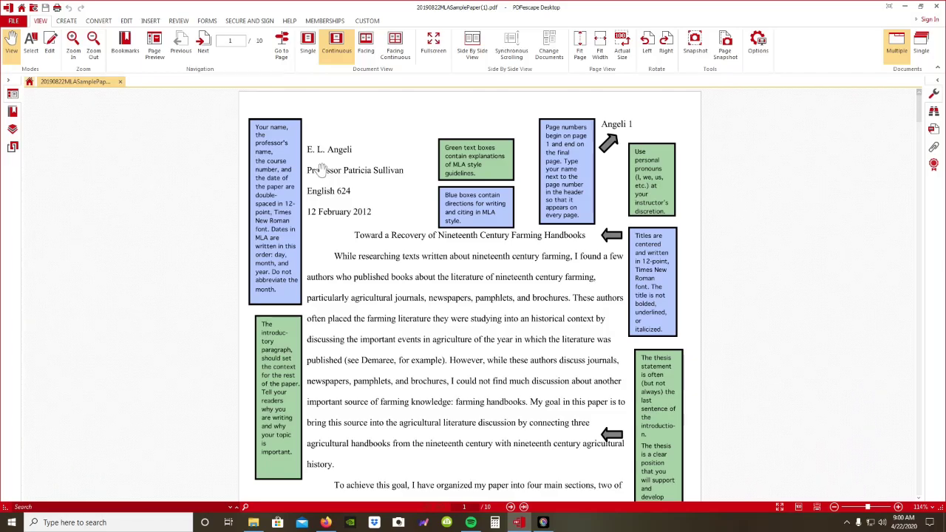
left_click(326, 522)
left_click(400, 8)
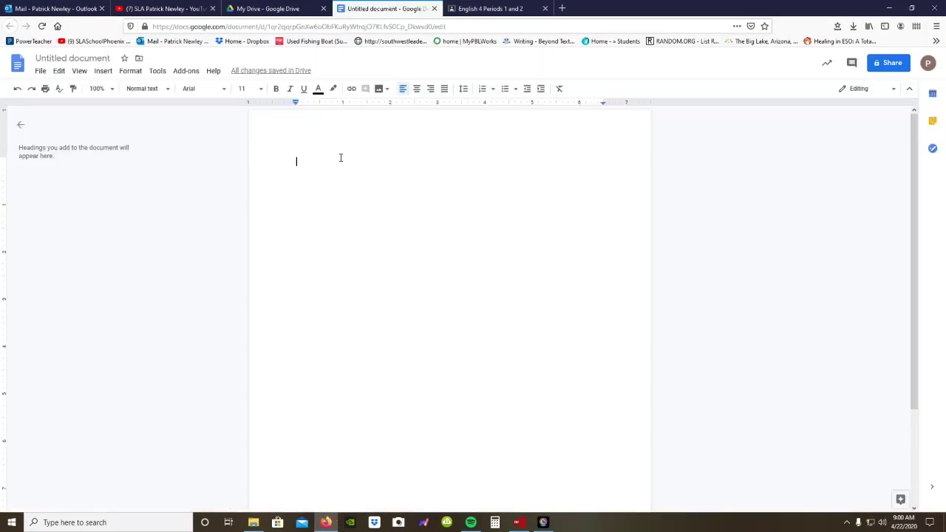
left_click(258, 89)
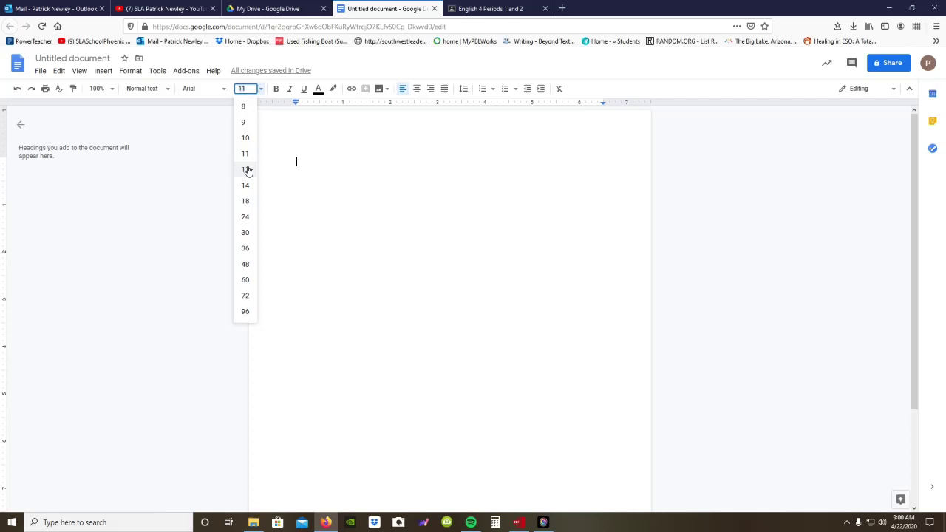
left_click(82, 136)
left_click(259, 90)
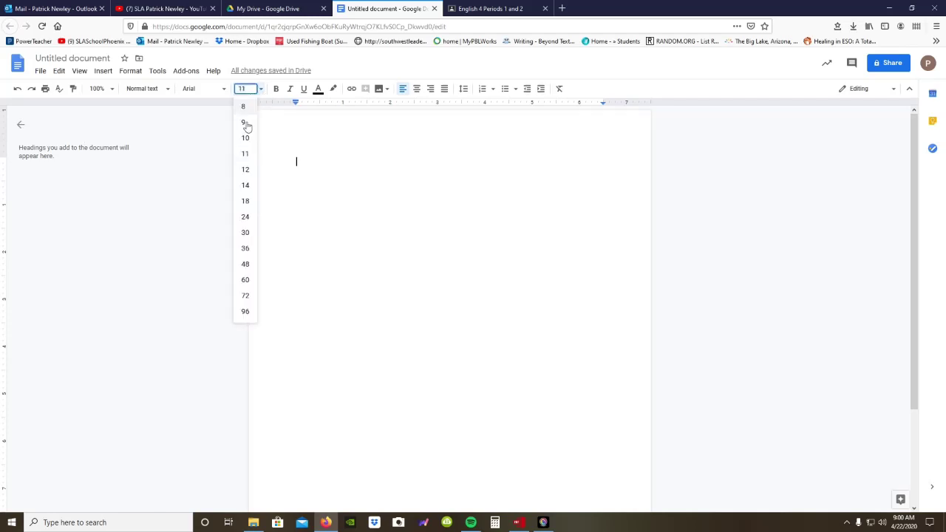
left_click(247, 170)
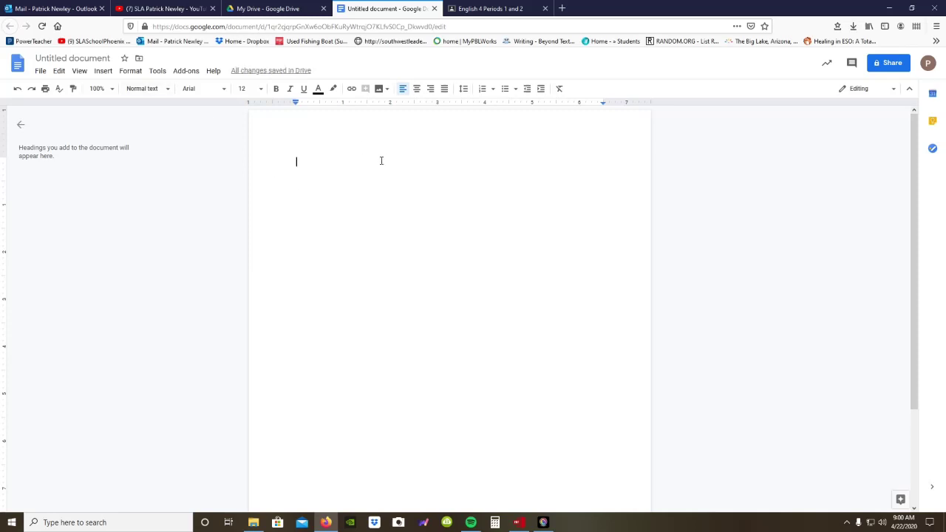
Apply double line spacing, check it with two test lines, then delete them
left_click(463, 89)
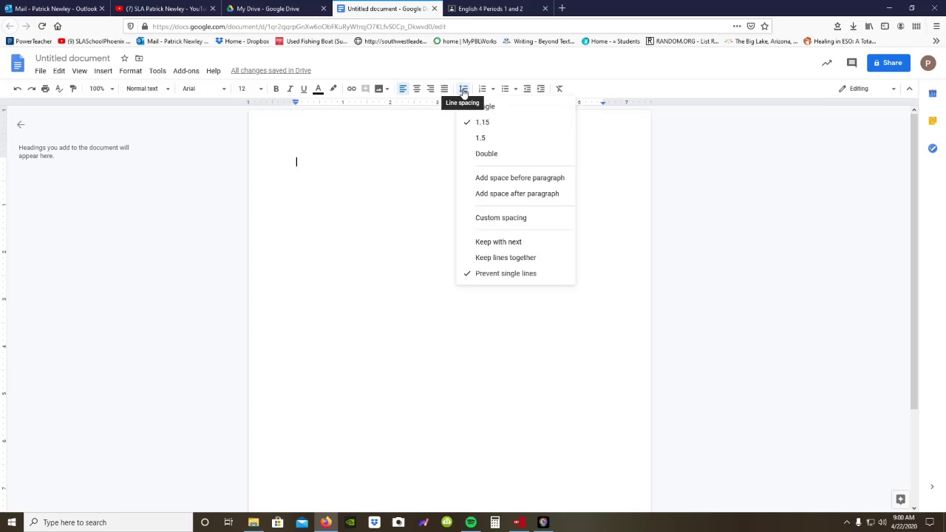
left_click(494, 155)
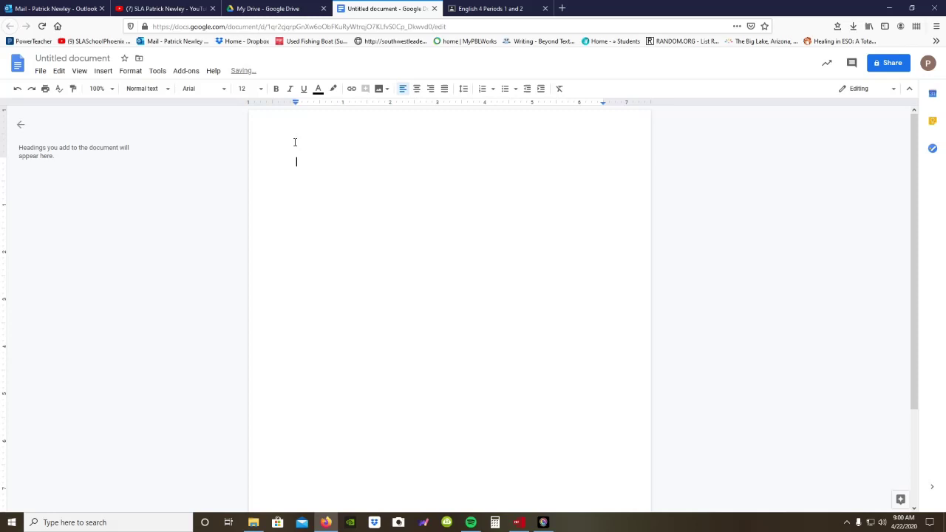
type("Hgfgtjhgfdjhgfdjhhgfjgf")
key("Return")
type("Hgfjhgfjhgjkhg")
key("Return")
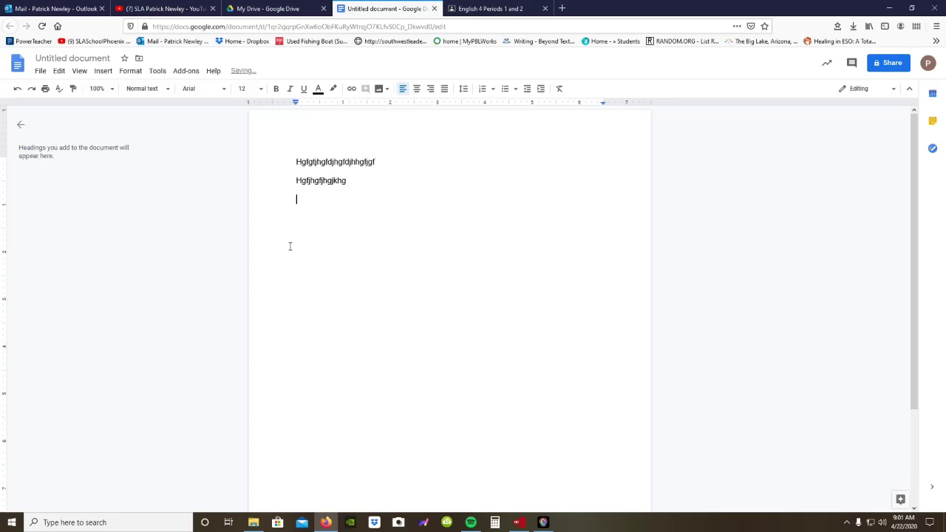
left_click_drag(348, 205, 262, 158)
key("BackSpace")
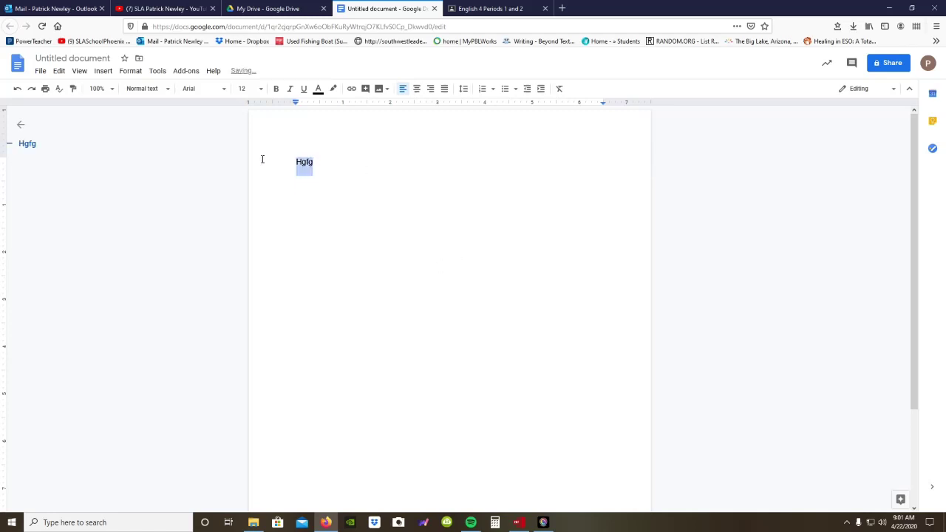
key("BackSpace")
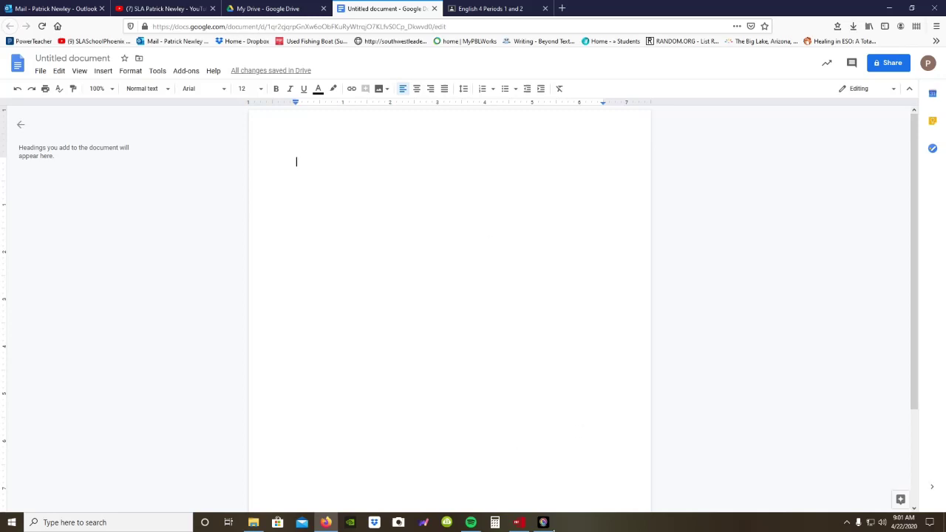
left_click(518, 522)
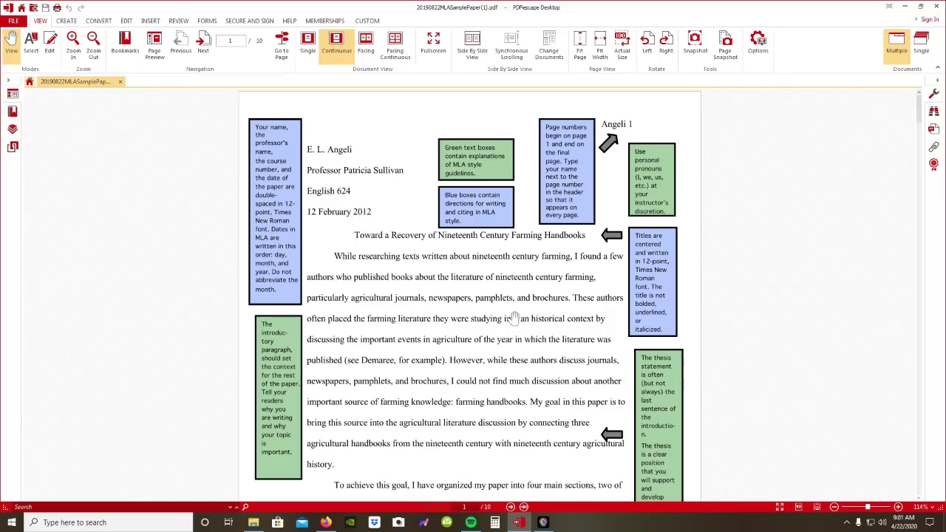
scroll(514, 318, "down", 1)
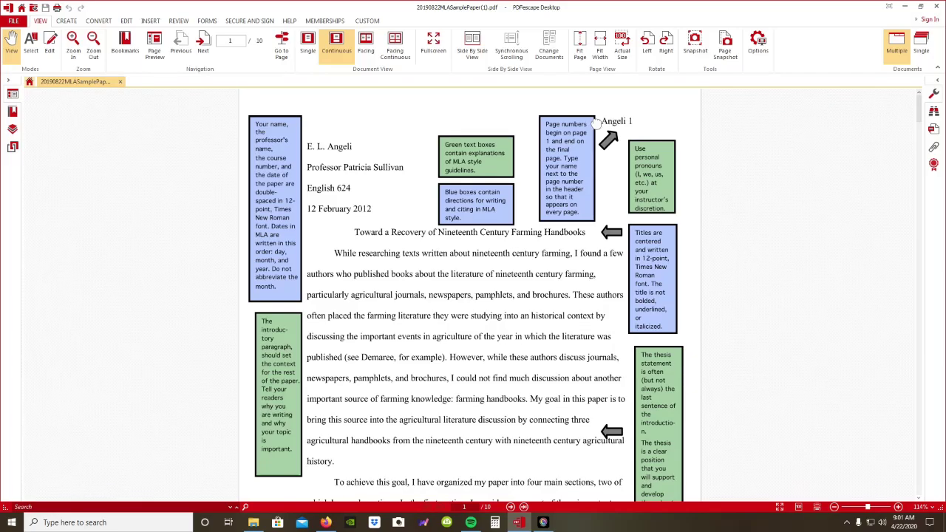
scroll(595, 192, "down", 10)
scroll(594, 261, "up", 5)
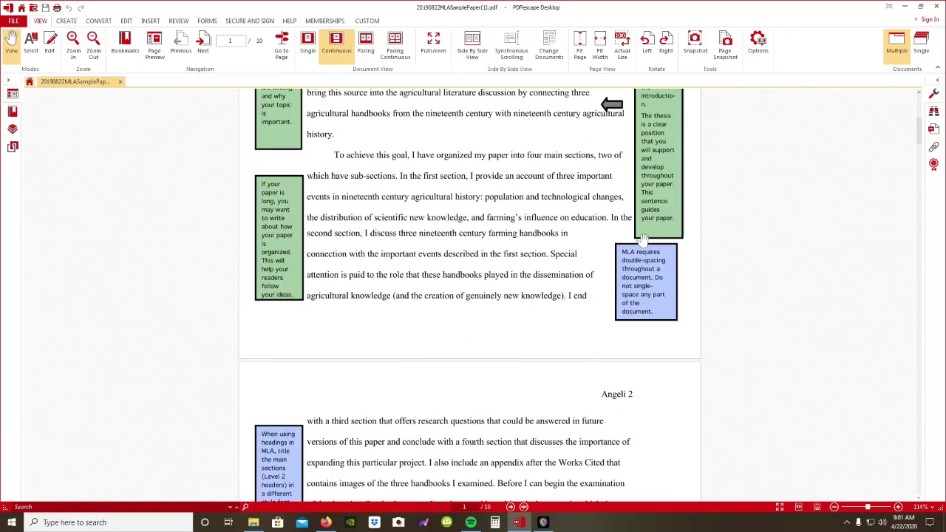
scroll(643, 238, "up", 5)
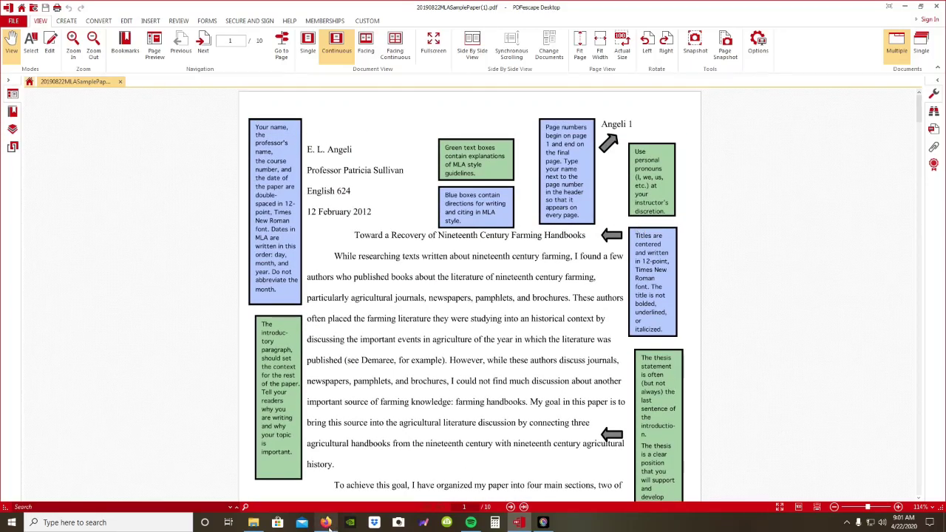
Open the document header and type the author's surname there
left_click(326, 522)
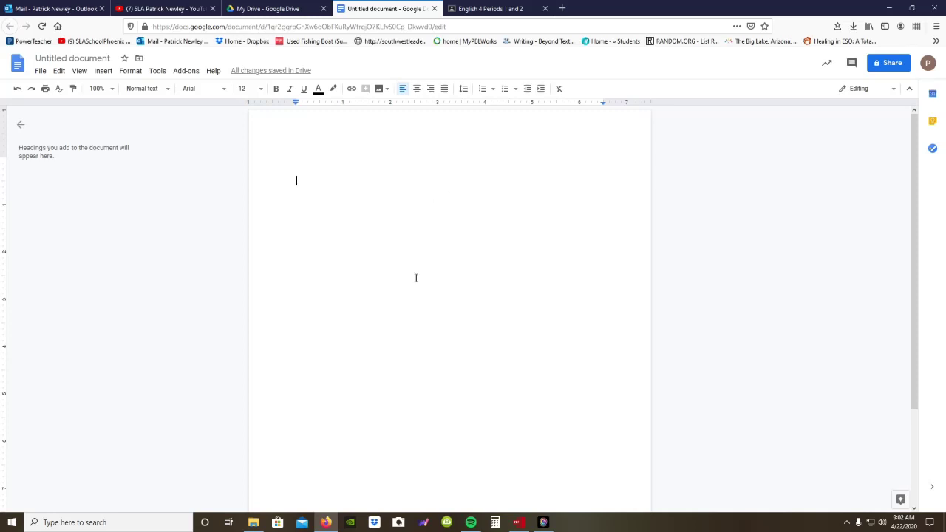
double_click(477, 121)
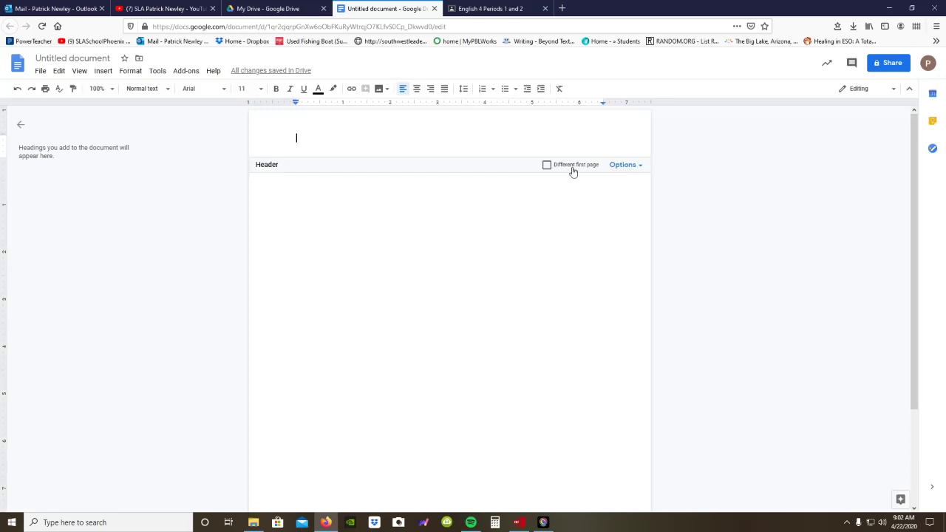
left_click(637, 168)
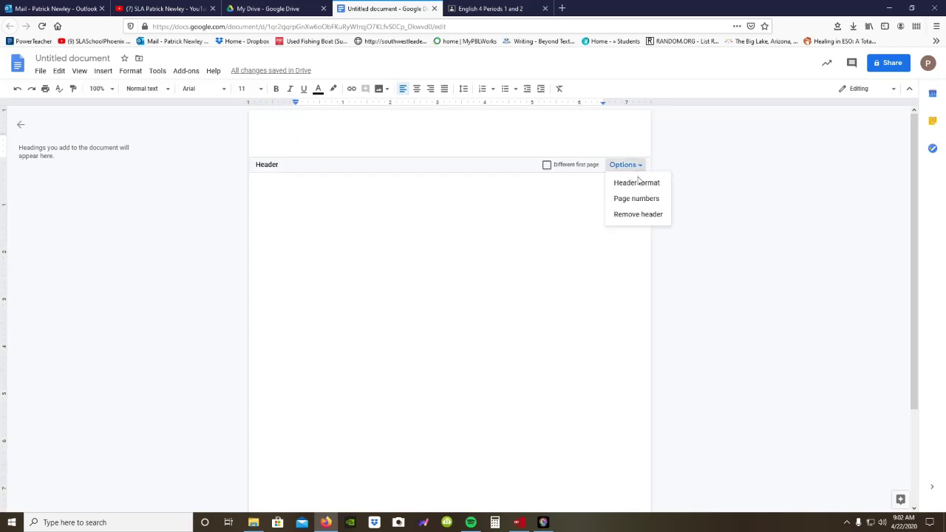
left_click(640, 199)
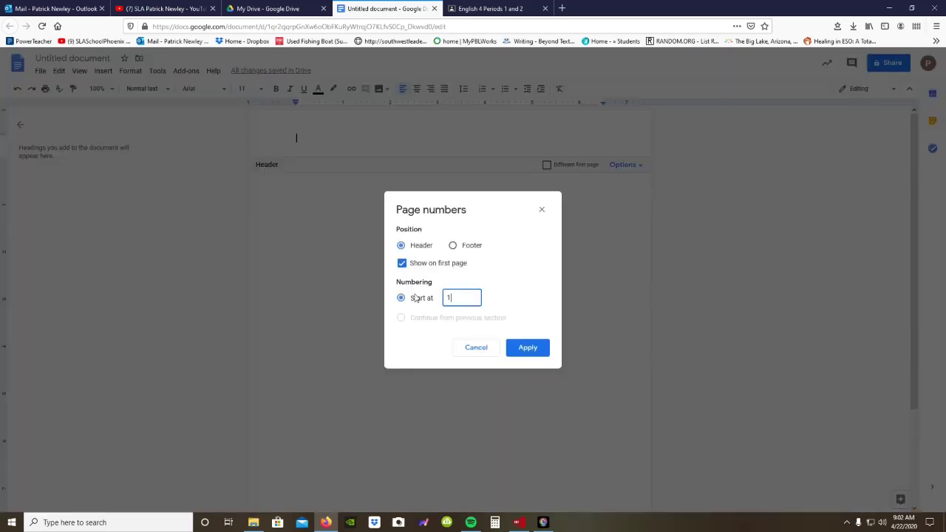
left_click(522, 349)
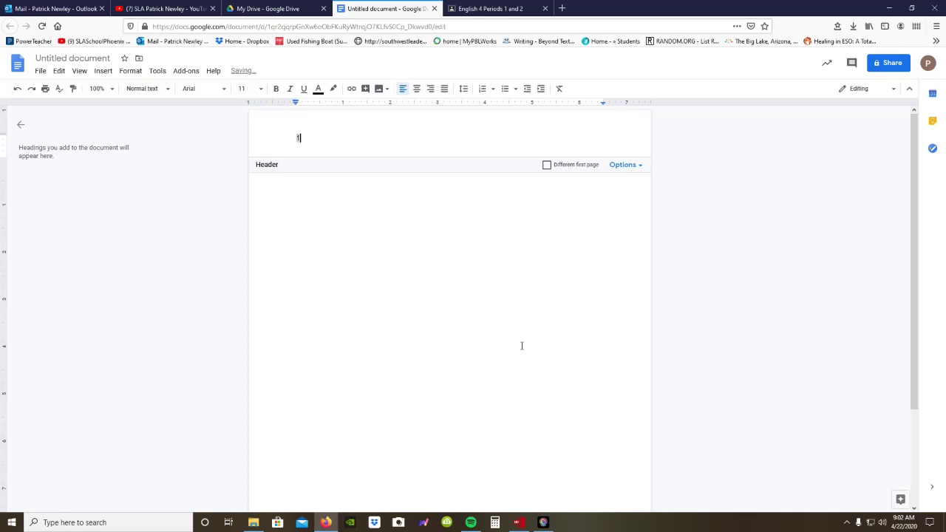
key("BackSpace")
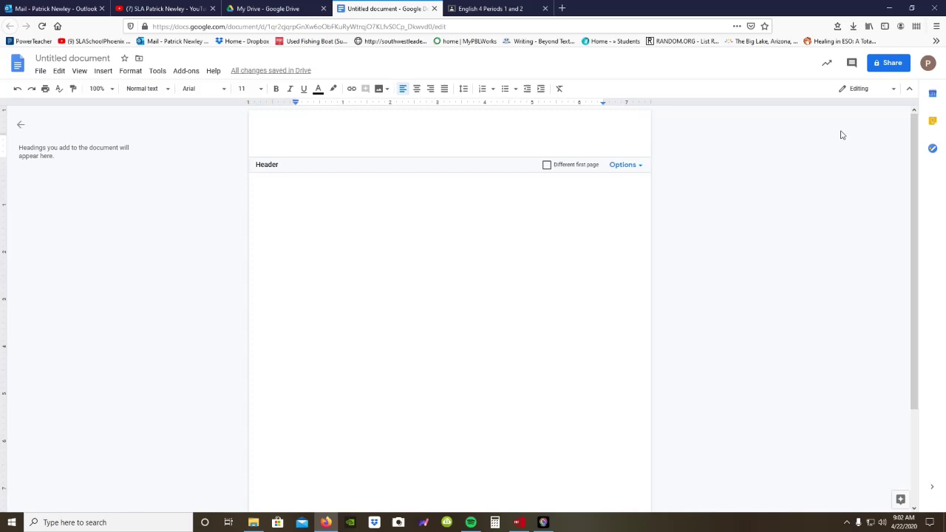
type("Nerwel")
key("BackSpace")
key("BackSpace")
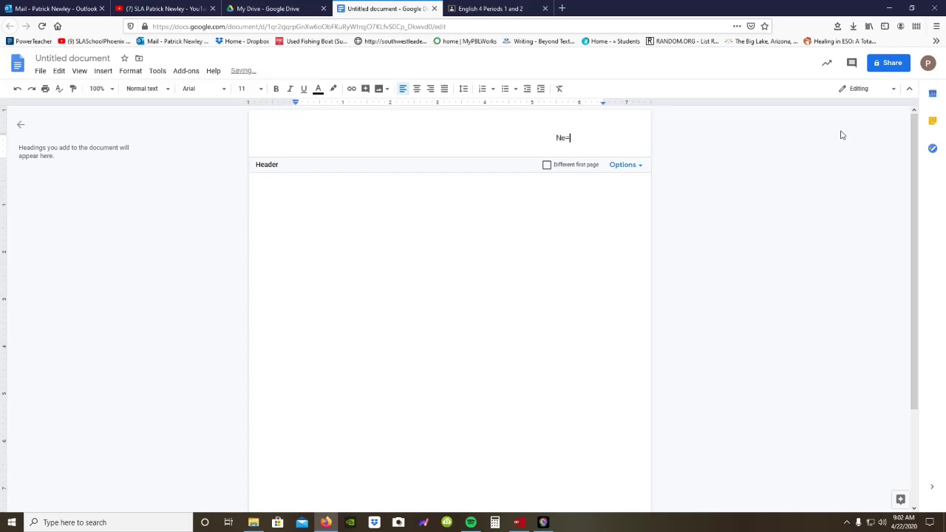
key("BackSpace")
type("wley")
Insert an automatic page number in the header beside the surname
left_click(627, 164)
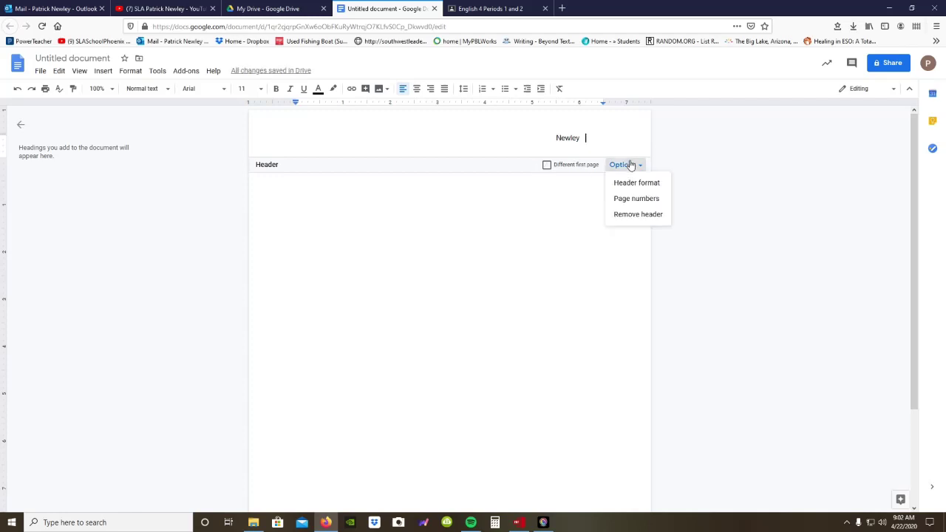
left_click(652, 199)
left_click(627, 164)
left_click(628, 196)
left_click(533, 353)
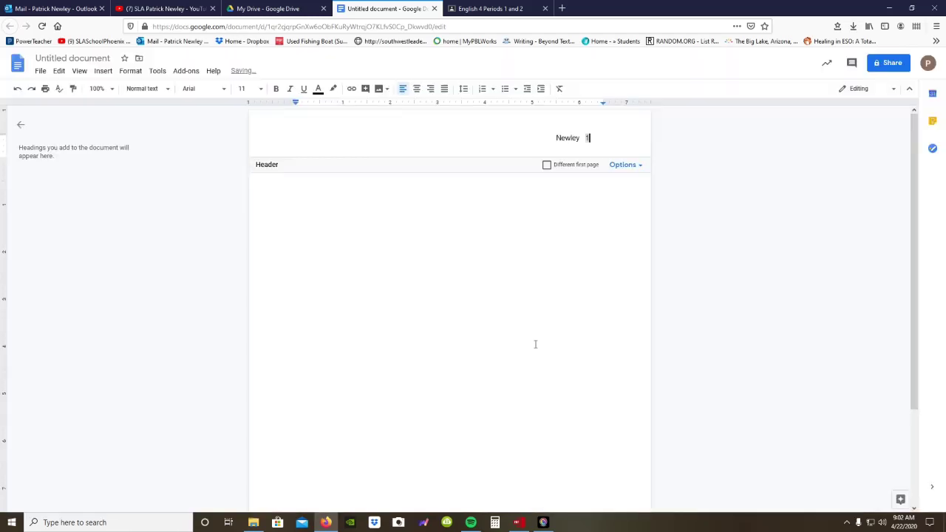
Return to the document body, select all and deselect, then switch back to the MLA sample PDF
left_click(582, 276)
scroll(579, 290, "down", 3)
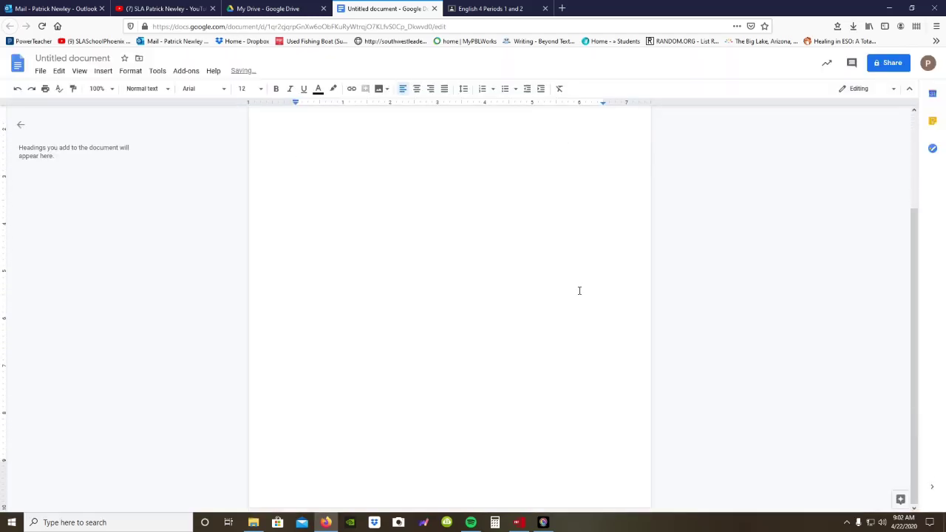
scroll(580, 291, "up", 5)
scroll(337, 483, "down", 2)
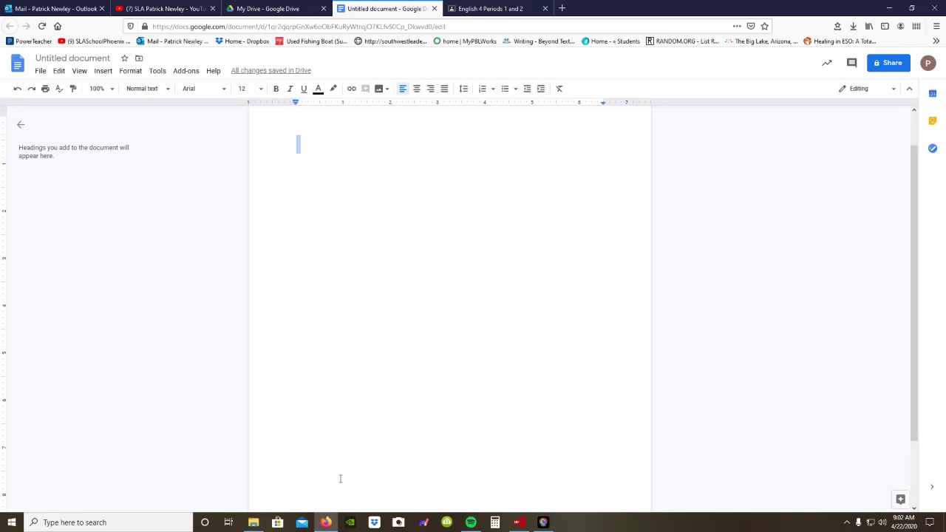
scroll(589, 272, "up", 2)
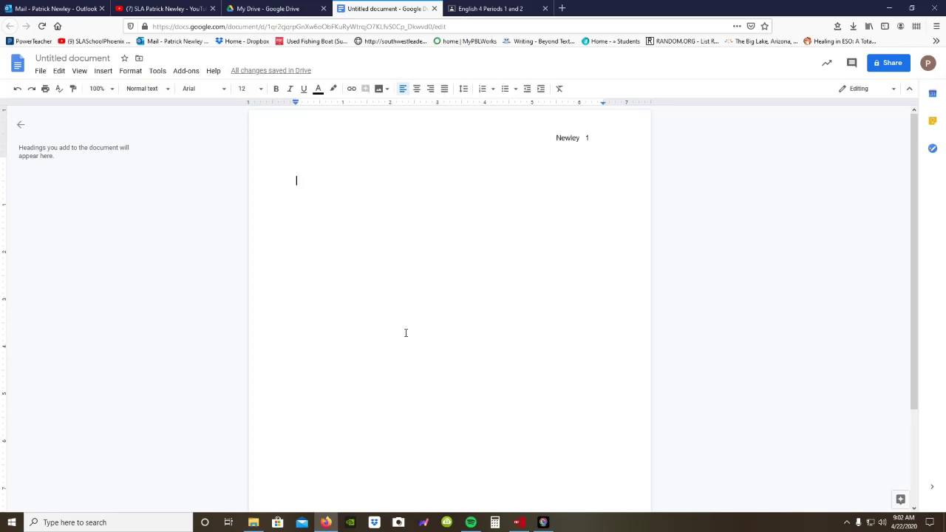
key("ctrl+a")
left_click(323, 214)
key("alt+Tab")
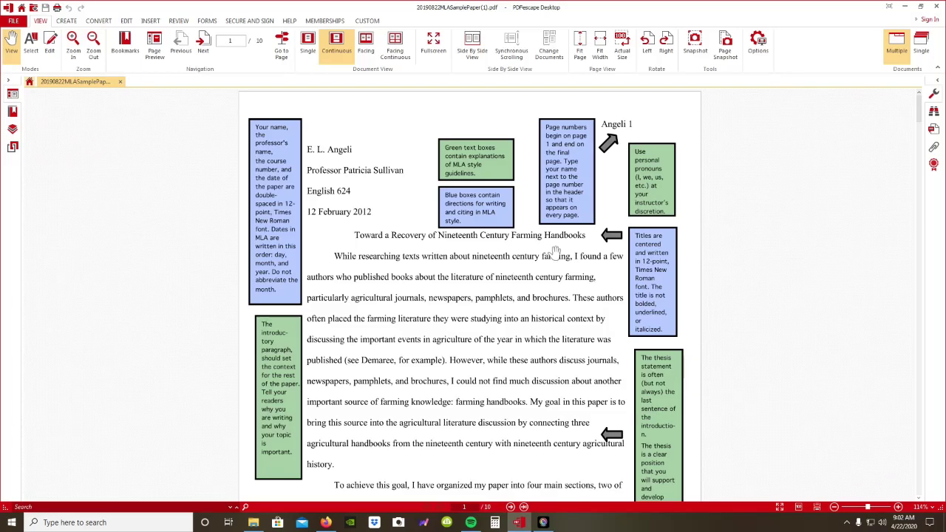
scroll(555, 255, "down", 1)
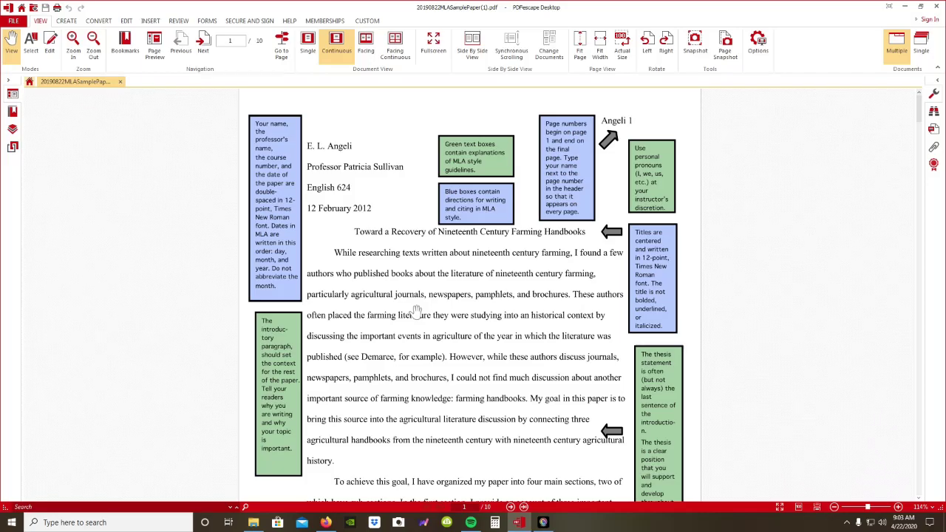
scroll(417, 313, "up", 1)
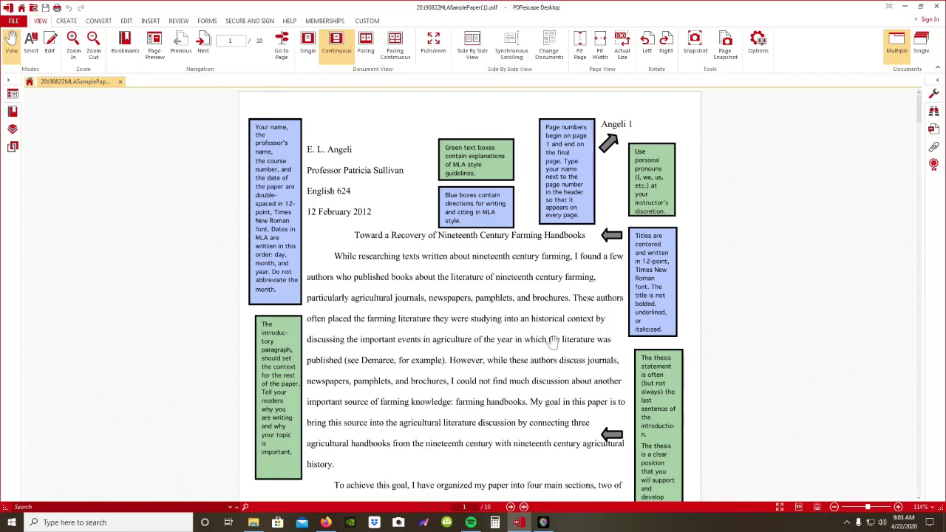
scroll(575, 261, "down", 1)
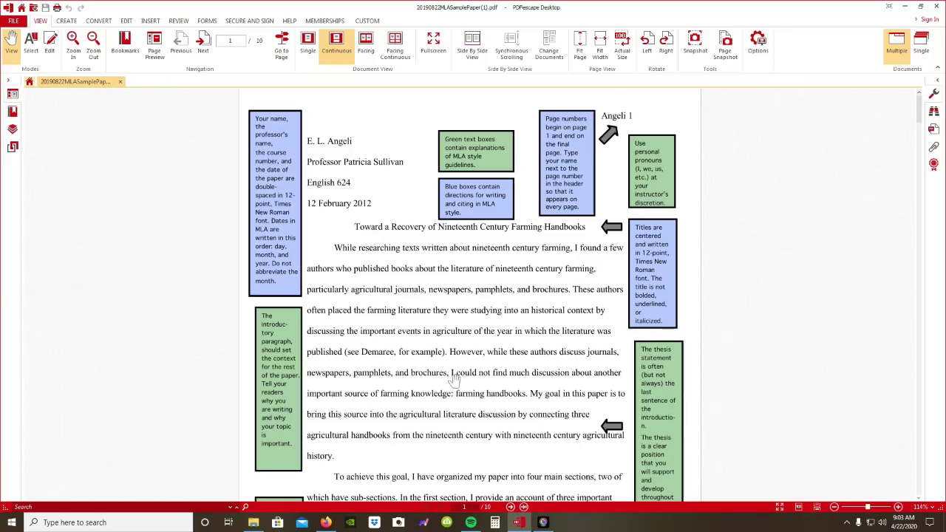
scroll(524, 392, "down", 3)
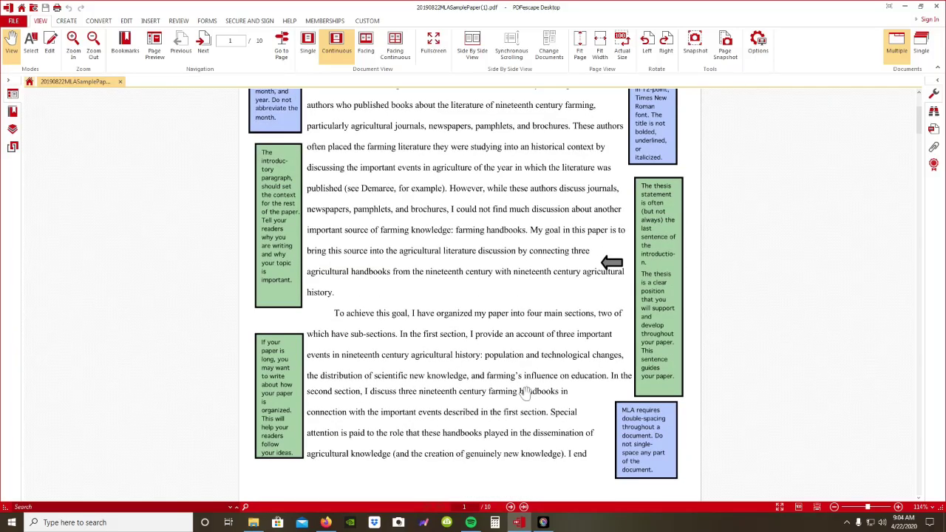
scroll(591, 281, "up", 1)
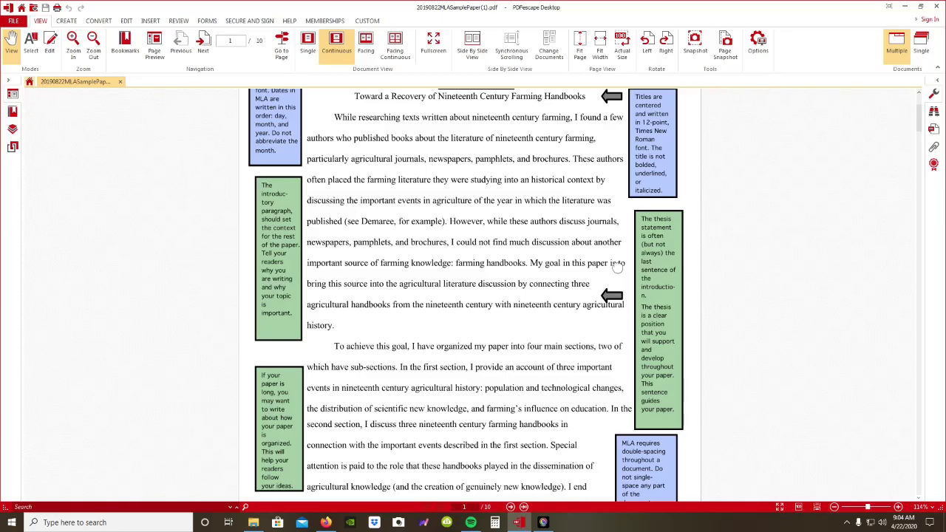
scroll(617, 267, "up", 3)
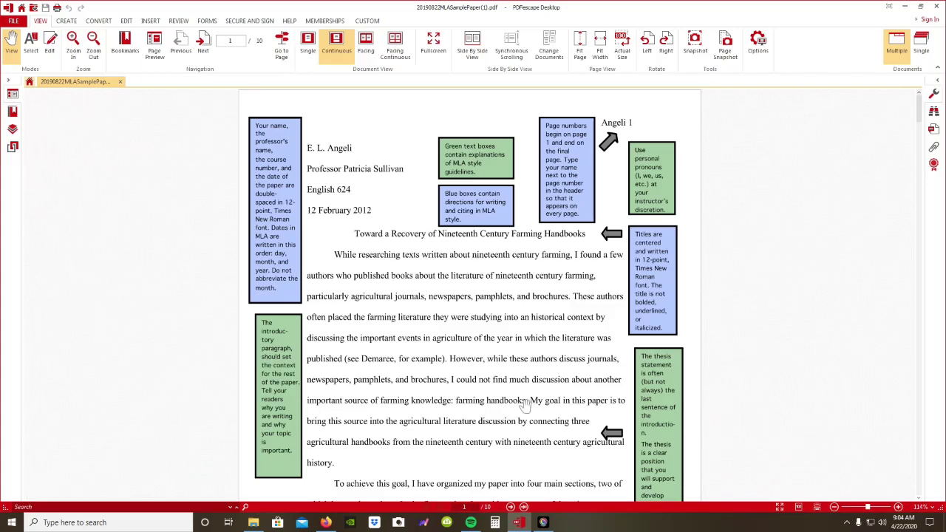
scroll(473, 343, "down", 2)
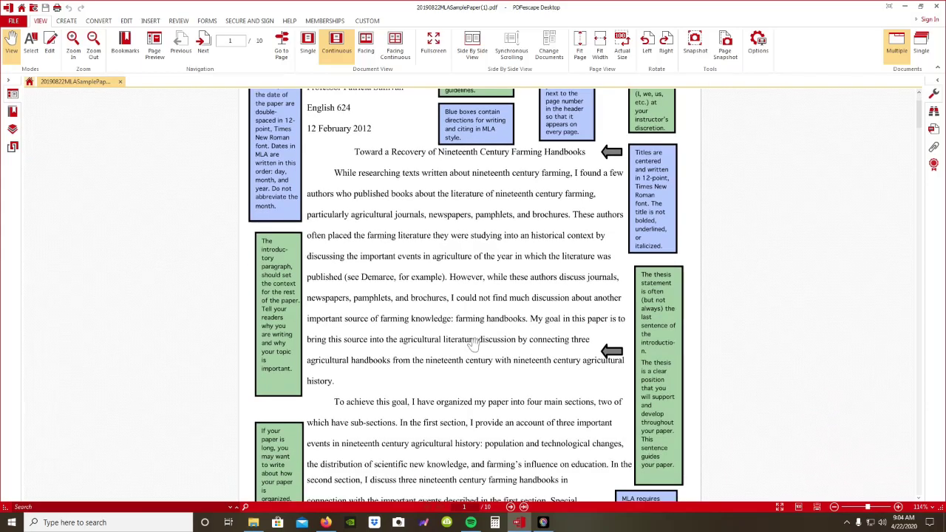
scroll(473, 344, "up", 1)
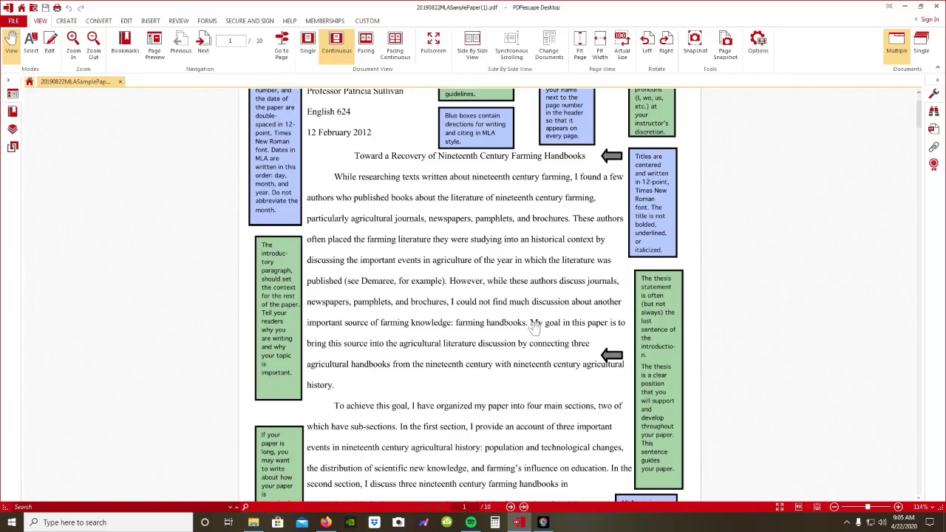
scroll(547, 329, "up", 1)
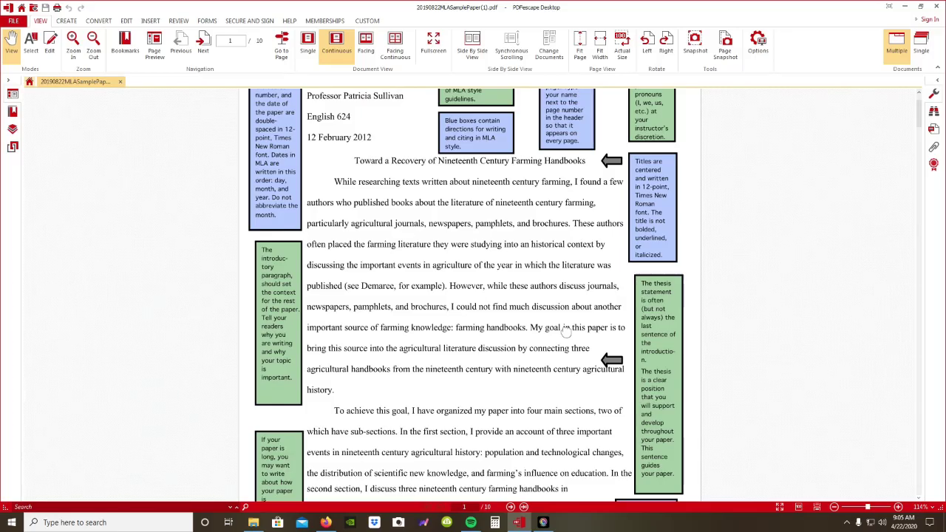
scroll(611, 340, "up", 1)
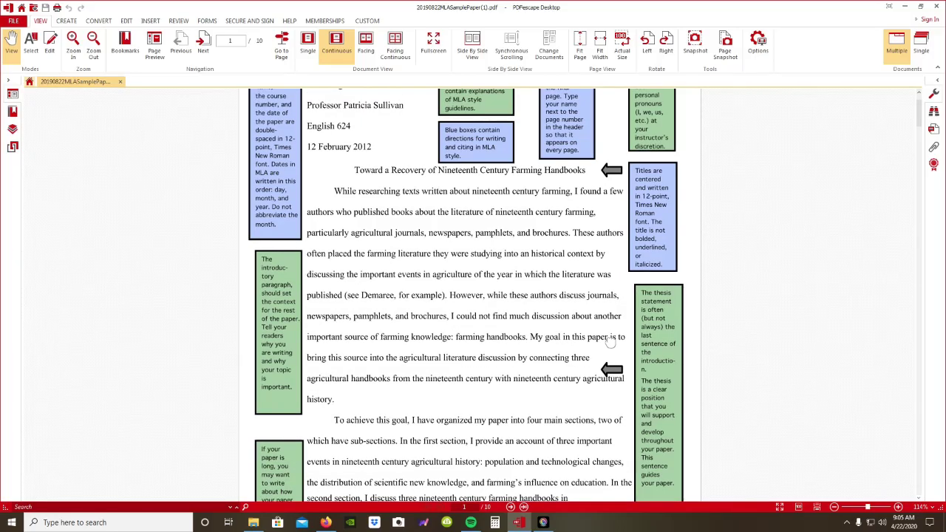
scroll(505, 333, "down", 1)
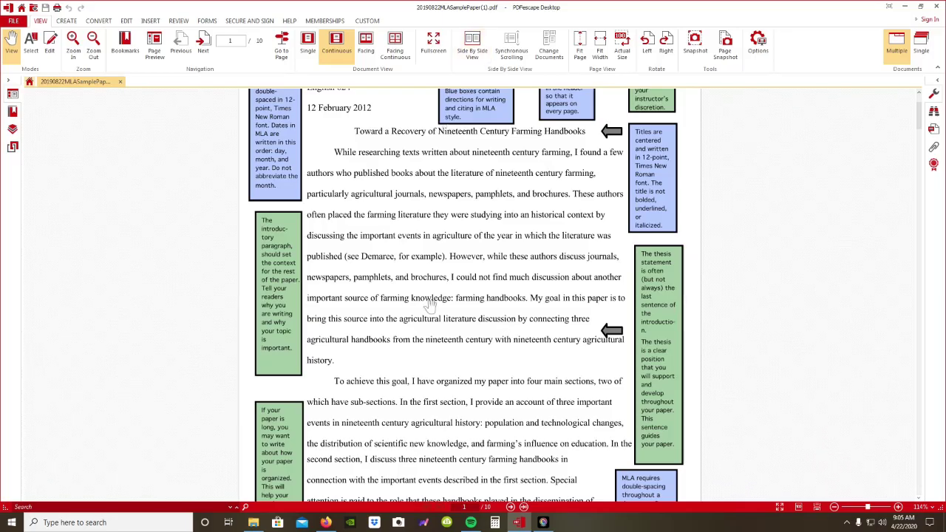
scroll(407, 333, "down", 4)
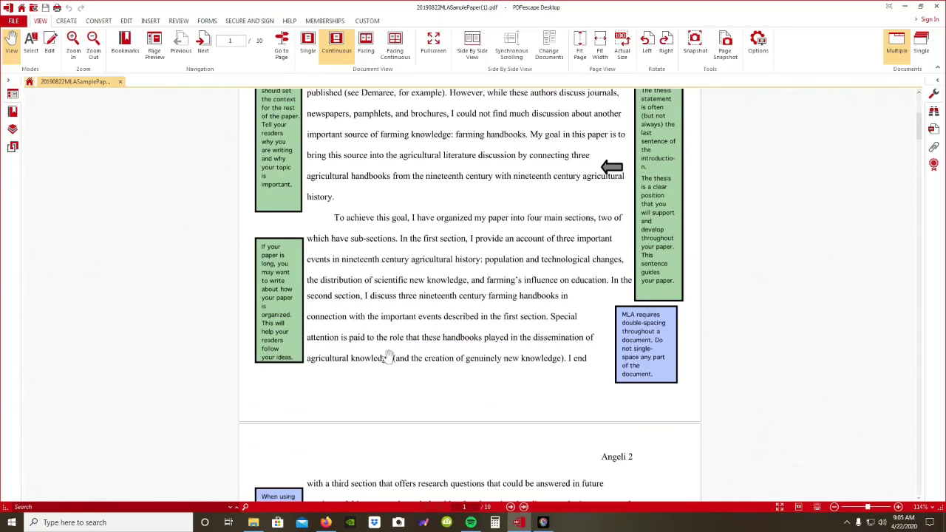
scroll(396, 355, "up", 1)
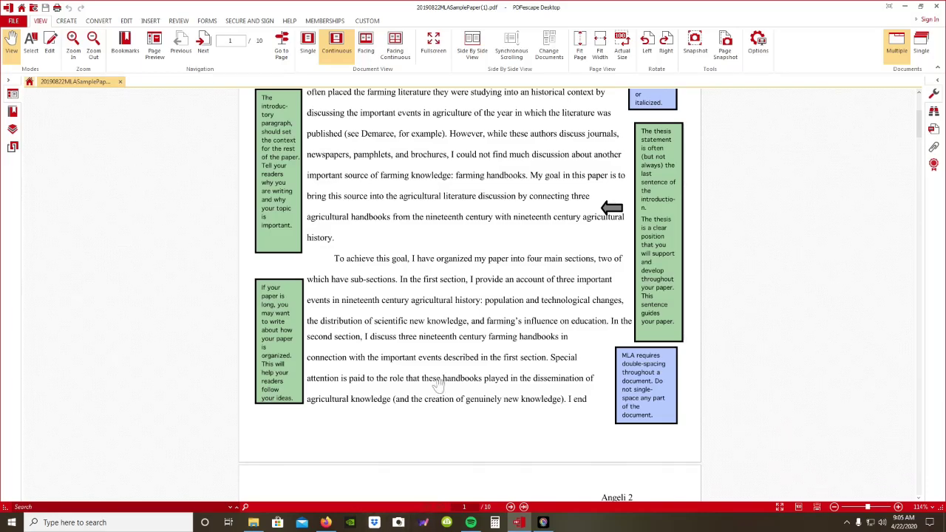
In a new Firefox tab, start entering the school site address 'south' and show recent downloads
left_click(326, 523)
left_click(488, 8)
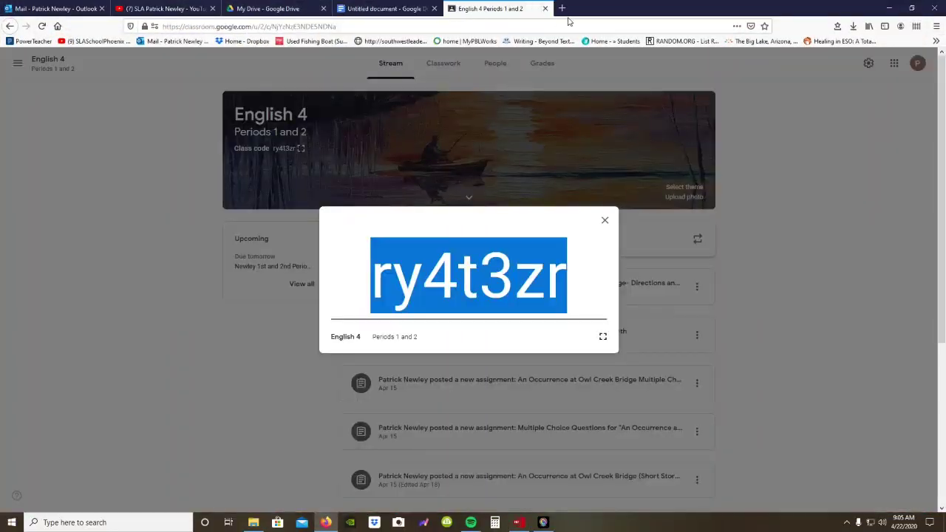
key("ctrl+t")
left_click(561, 26)
type("southwestleadershipacademy.com/students/student-homework-packets/")
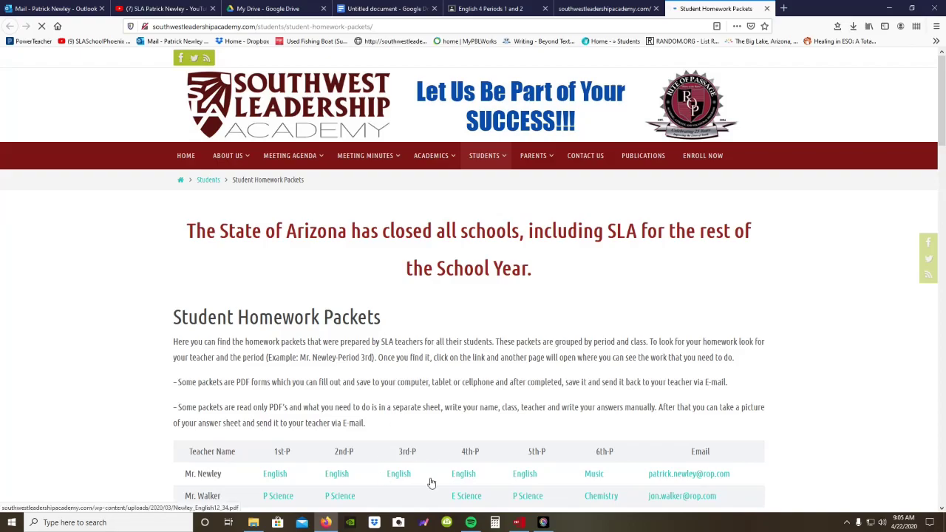
left_click(854, 27)
Open the downloaded Grade 12 homework packet PDF and scroll through its pages
left_click(747, 45)
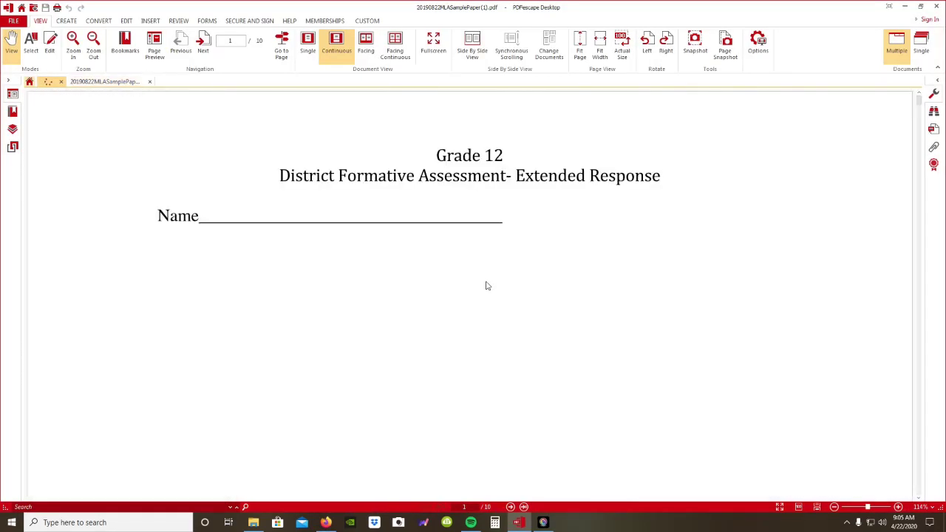
scroll(488, 355, "down", 10)
scroll(493, 314, "down", 5, "ctrl")
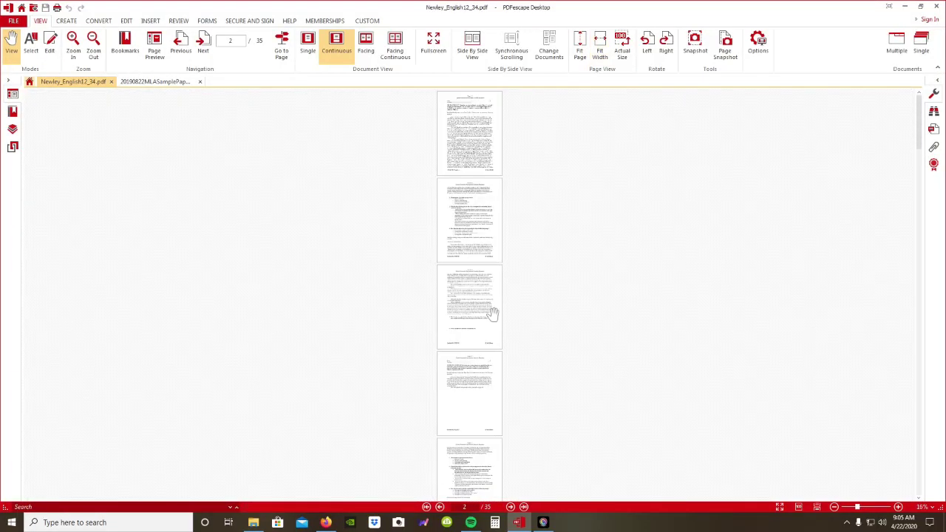
scroll(493, 314, "down", 10)
scroll(496, 314, "down", 15)
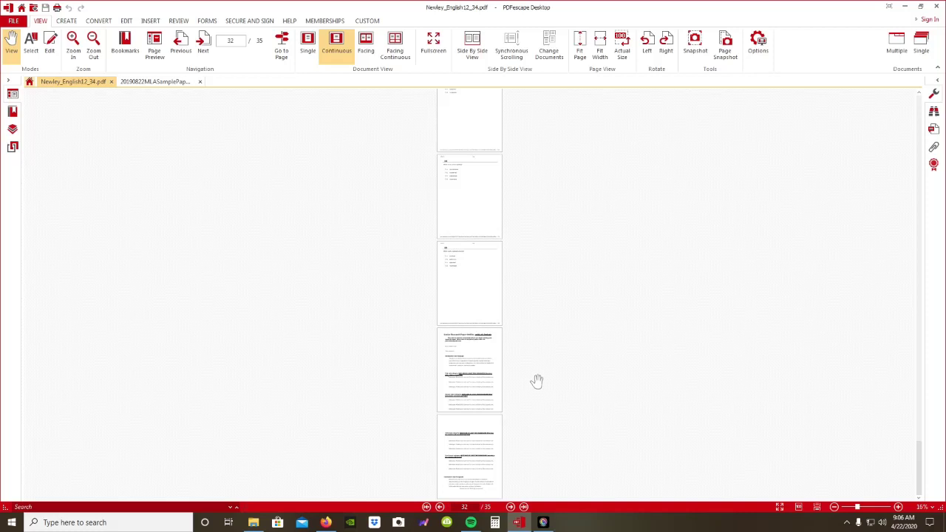
scroll(537, 382, "up", 6, "ctrl")
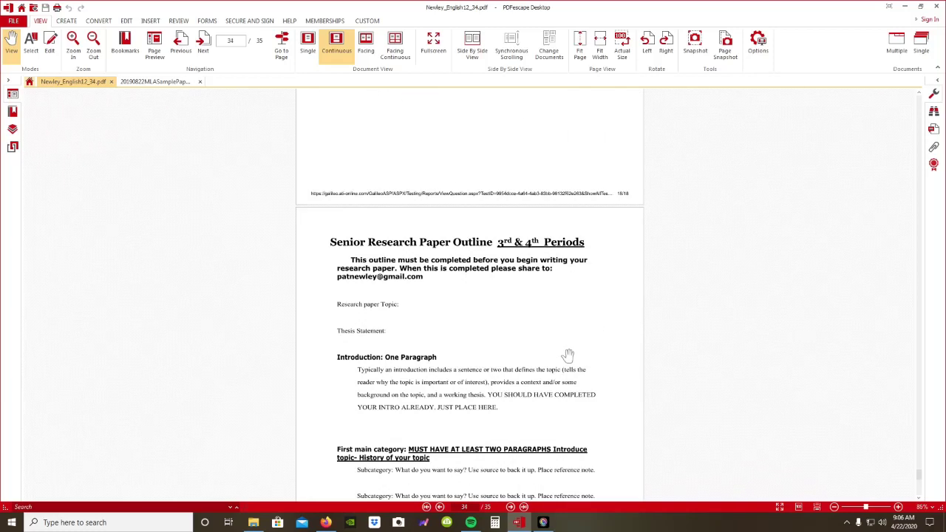
scroll(567, 355, "up", 2)
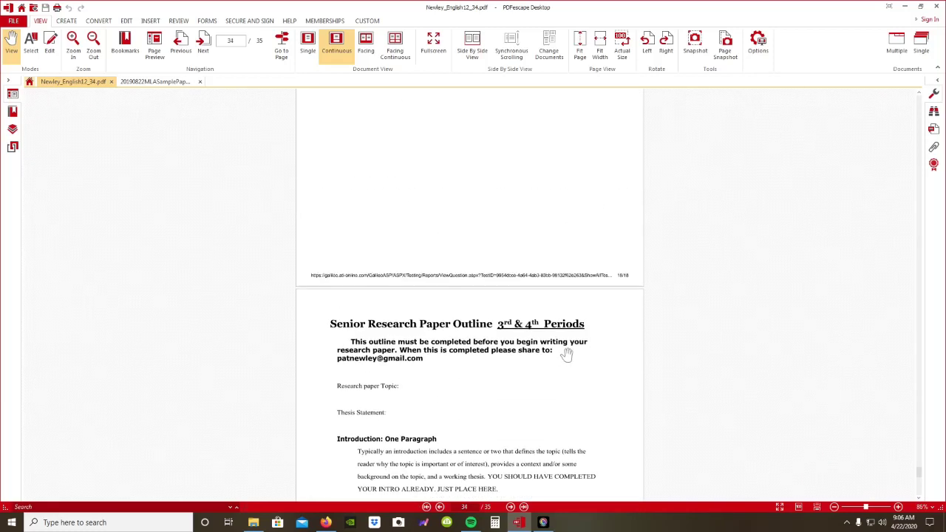
scroll(567, 356, "down", 9)
scroll(567, 356, "up", 3)
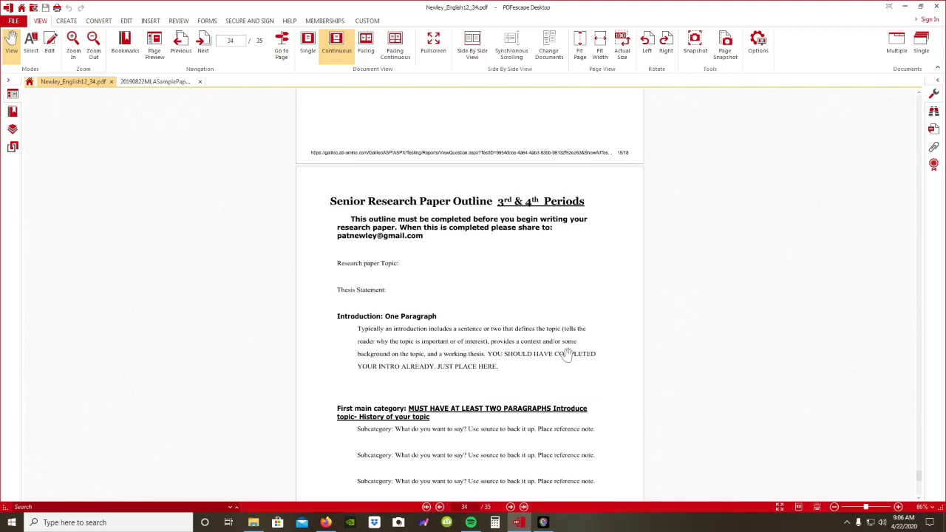
scroll(567, 355, "down", 10)
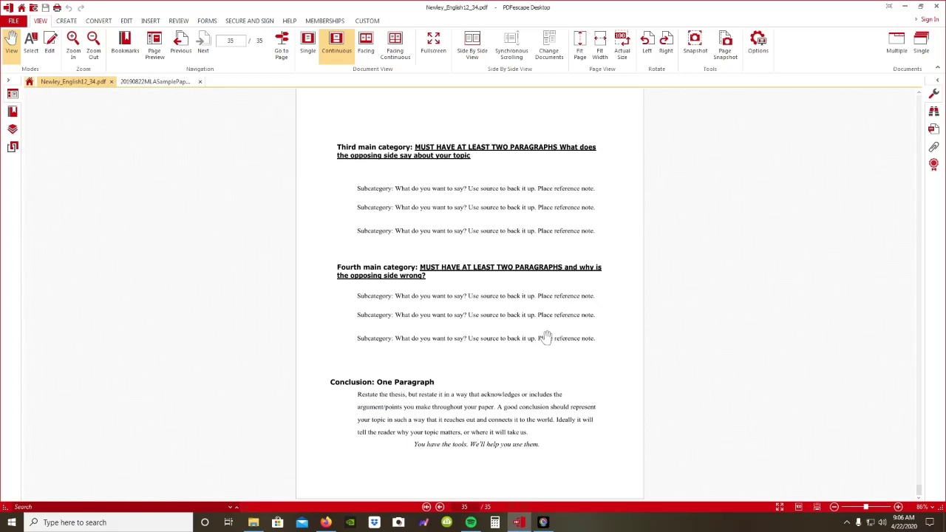
scroll(612, 317, "up", 12)
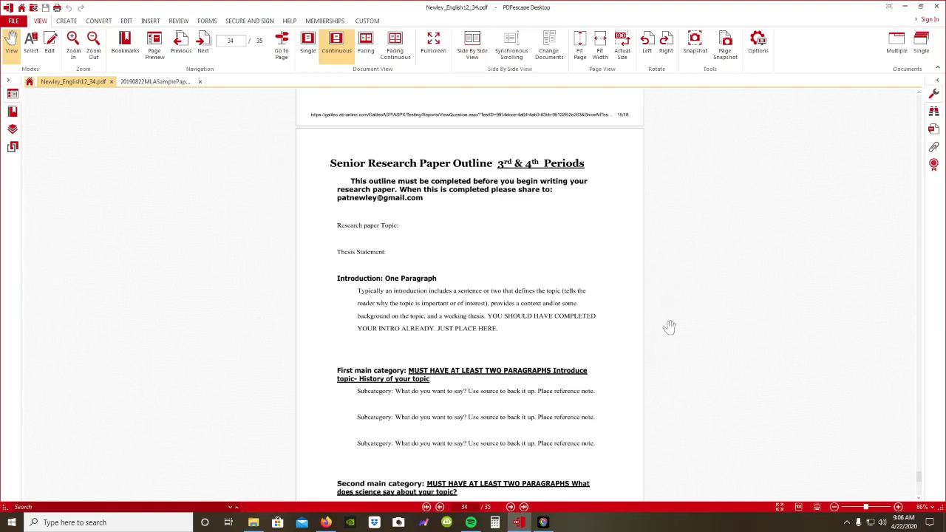
scroll(558, 321, "down", 3)
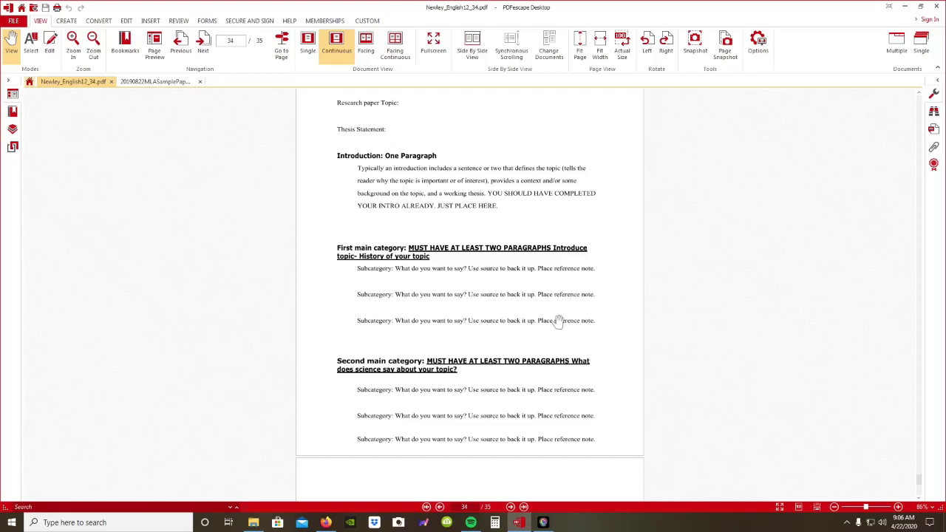
scroll(441, 337, "up", 3)
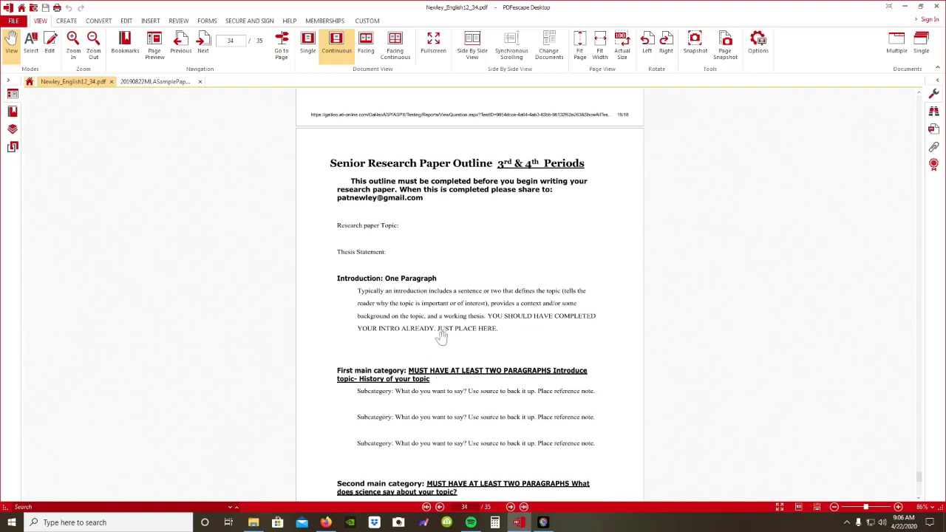
scroll(441, 337, "down", 3)
scroll(408, 322, "down", 6)
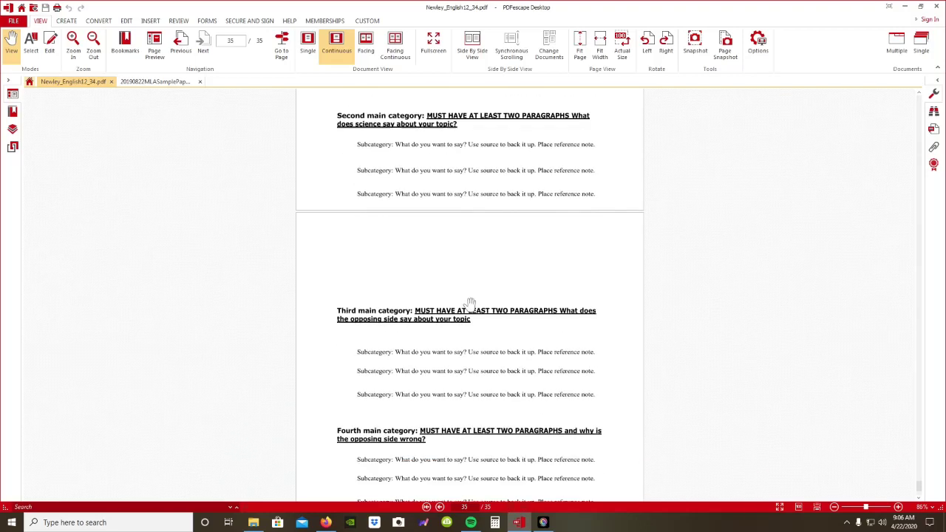
scroll(516, 188, "down", 2)
scroll(487, 301, "down", 2)
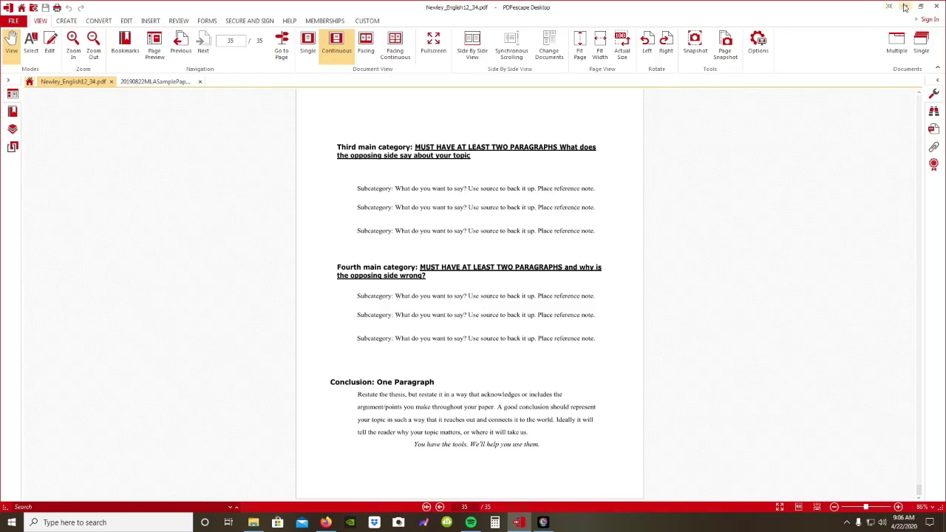
scroll(636, 237, "up", 4)
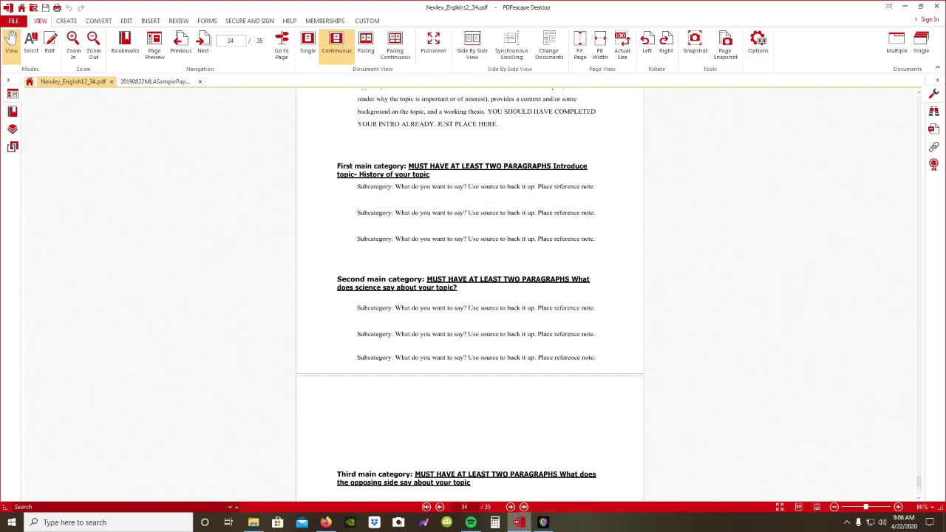
Minimize PDFescape to reach Firefox and show its recent downloads list
left_click(519, 525)
left_click(520, 524)
left_click(904, 6)
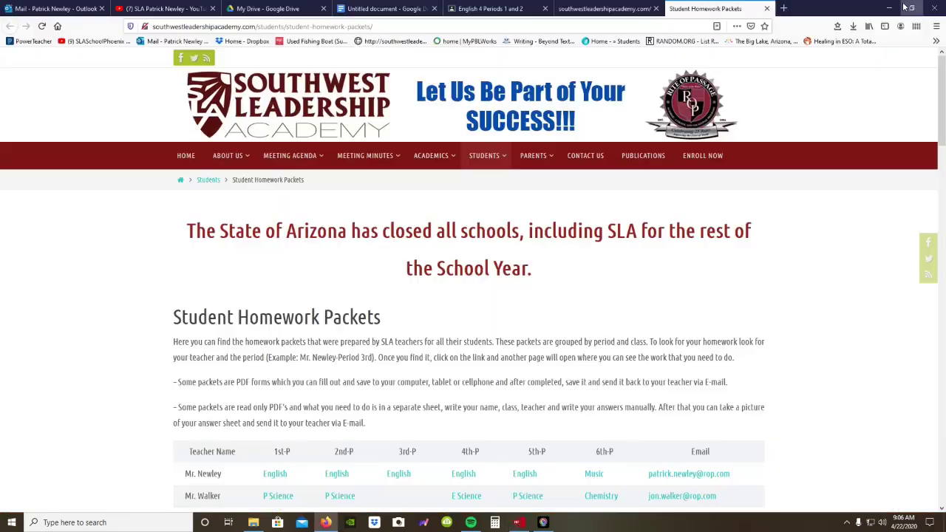
left_click(854, 26)
Open the MLA sample paper PDF and scroll through pages 1 and 2 to page 3
left_click(739, 83)
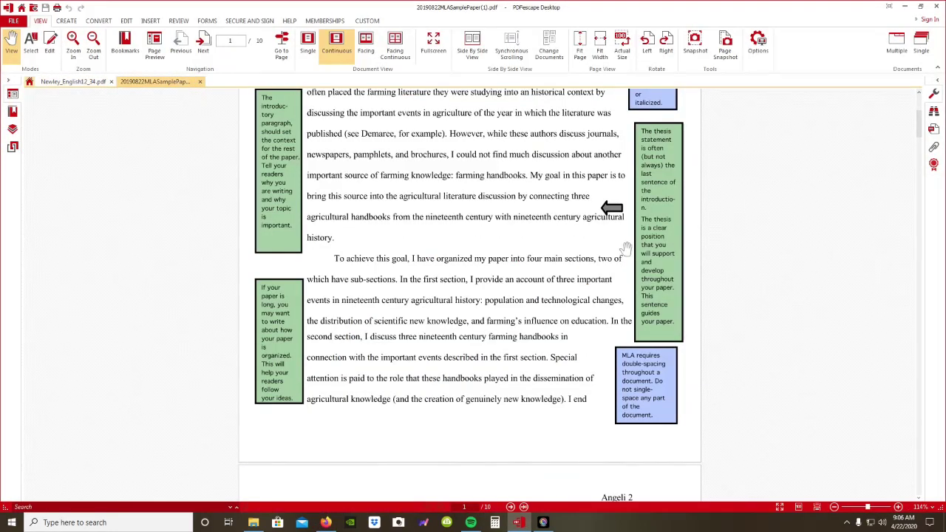
scroll(486, 281, "down", 3)
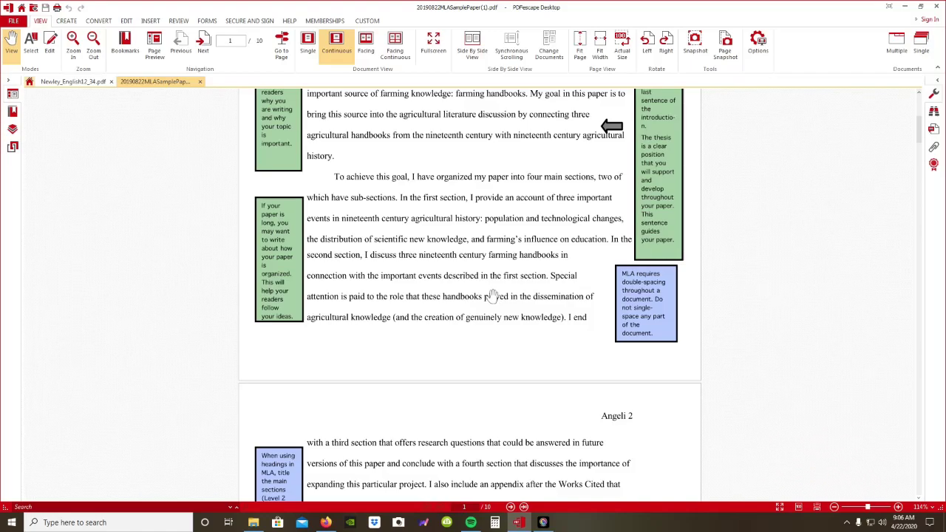
scroll(492, 295, "down", 3)
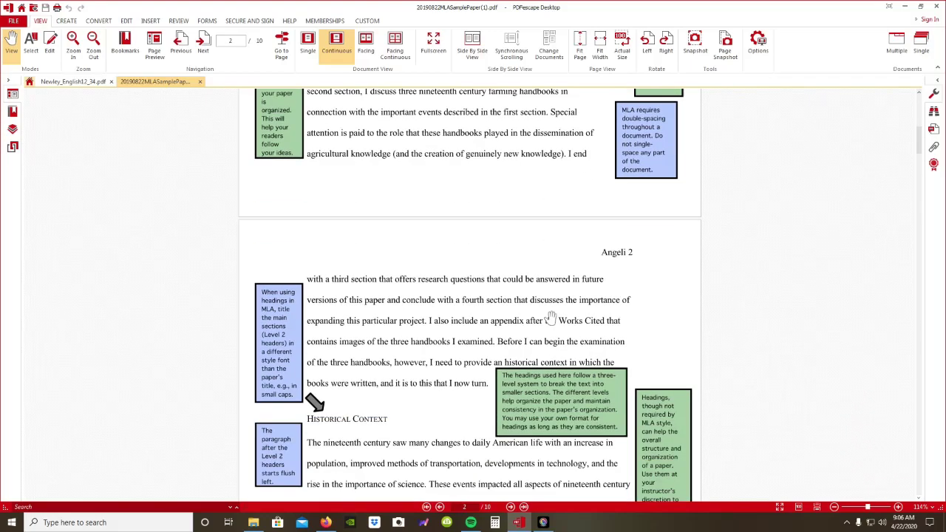
scroll(551, 318, "down", 3)
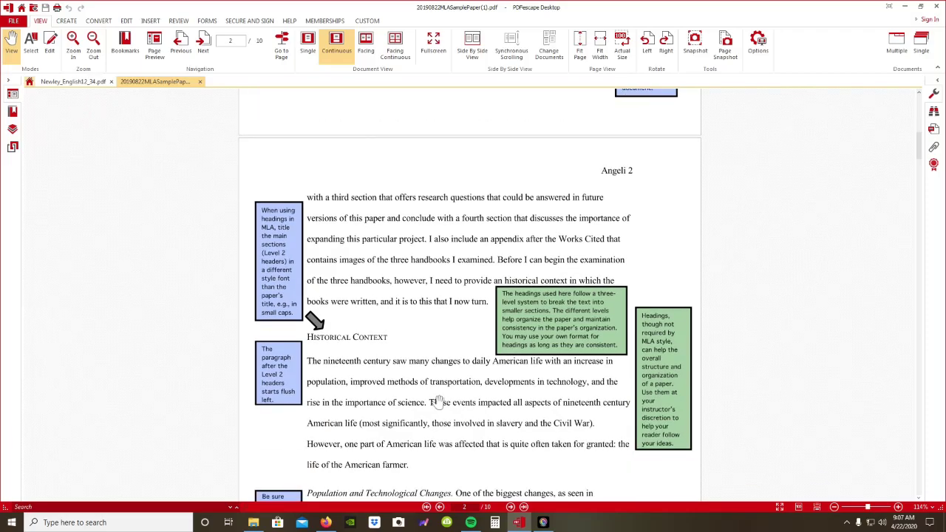
scroll(439, 401, "up", 1)
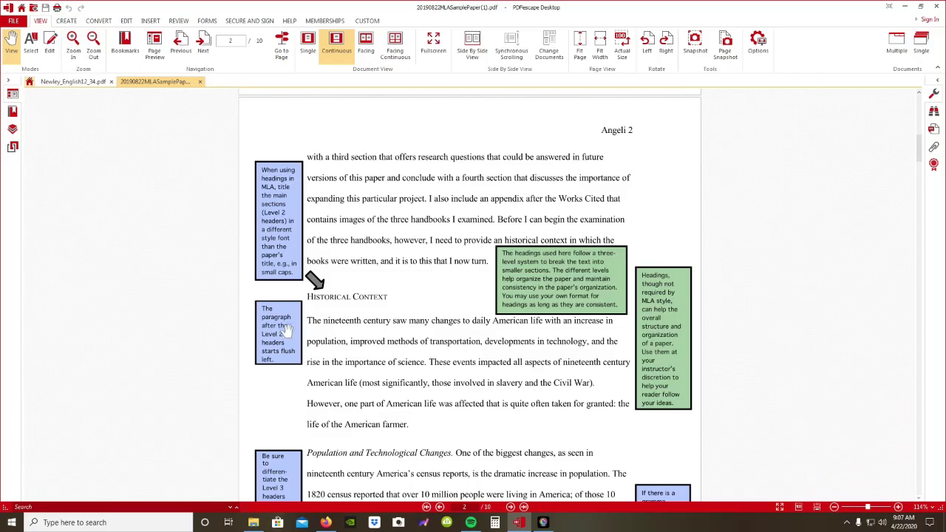
scroll(330, 303, "up", 1)
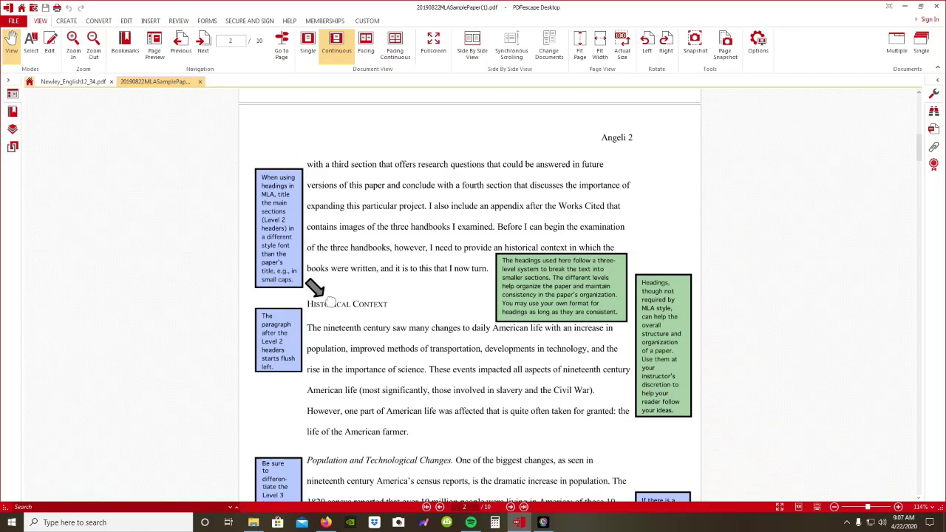
scroll(331, 304, "down", 3)
scroll(367, 340, "up", 3)
scroll(421, 429, "down", 3)
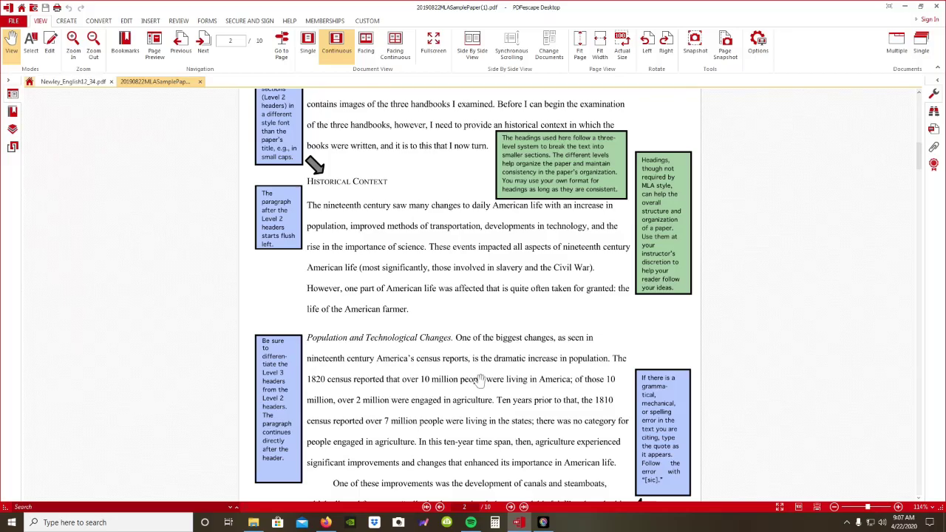
scroll(479, 380, "down", 2)
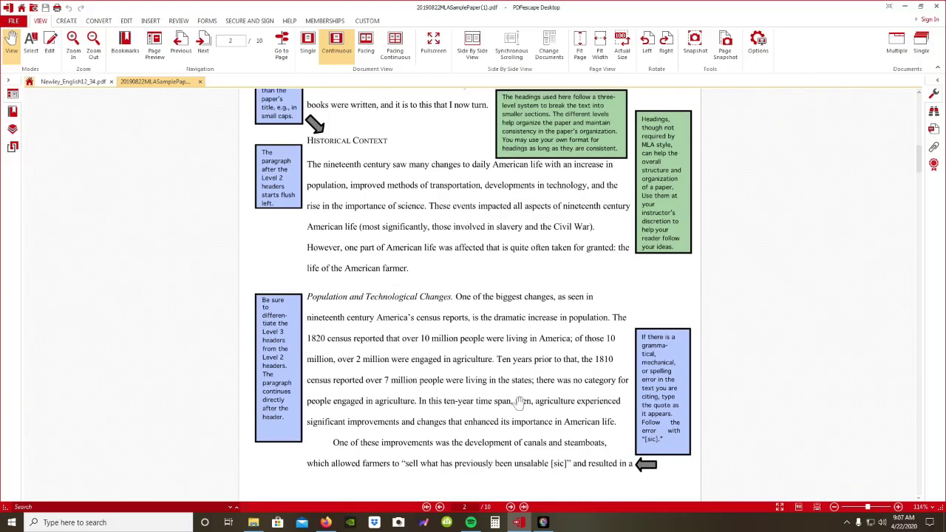
Read page 3's citation and endnote notes, glance back at page 2, then scroll to page 4
scroll(376, 373, "down", 10)
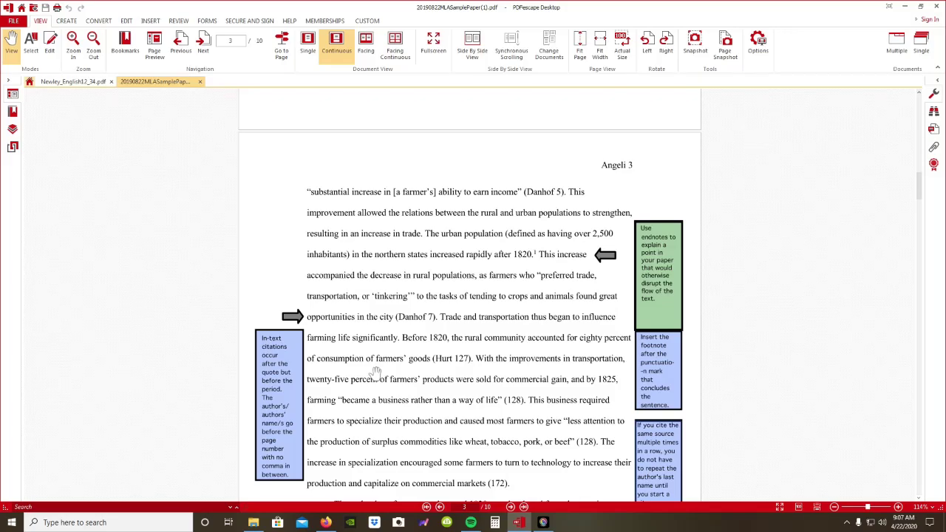
scroll(376, 373, "up", 2)
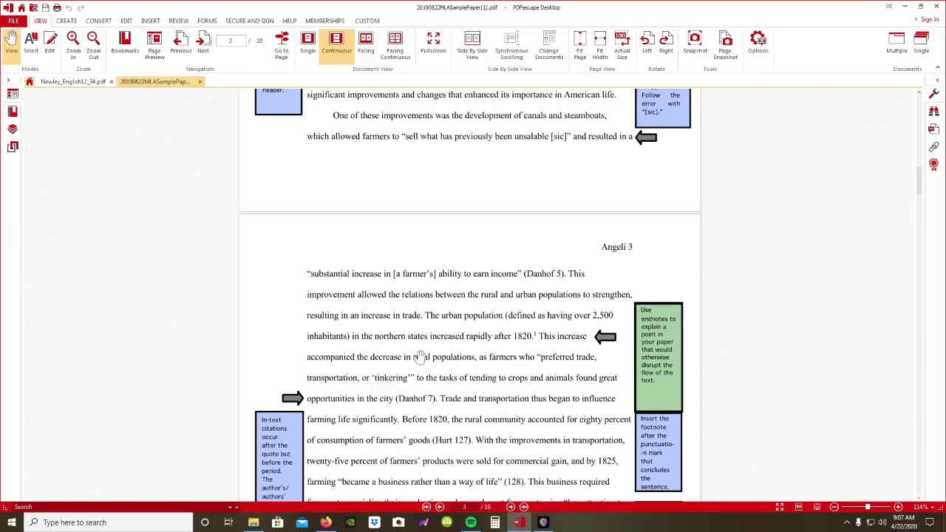
scroll(486, 362, "up", 3)
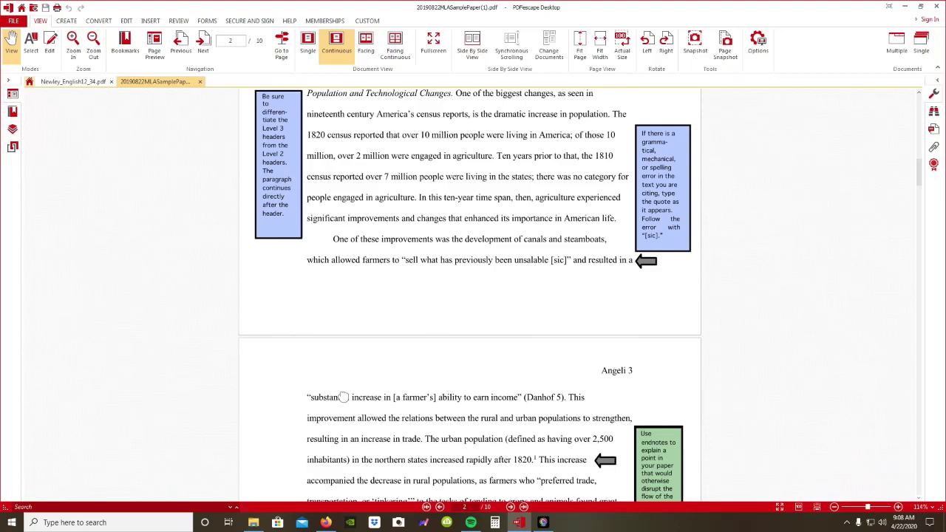
scroll(343, 397, "down", 3)
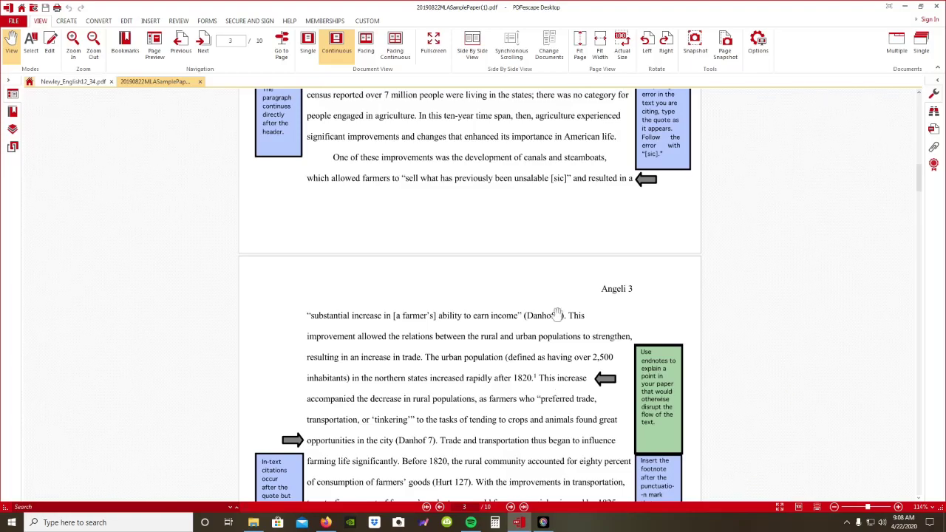
Scroll down to the Works Cited on page 9, then back up to page 3's citation notes
scroll(530, 317, "down", 15)
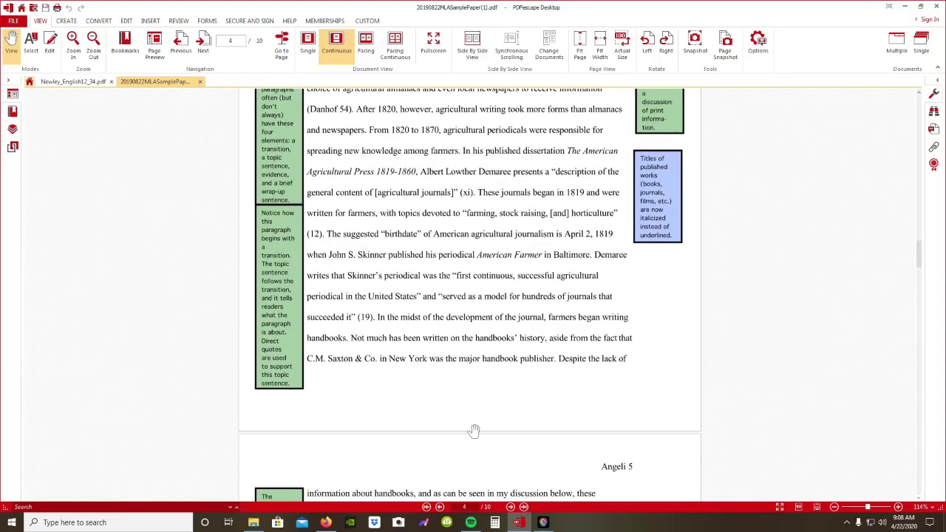
scroll(460, 452, "down", 20)
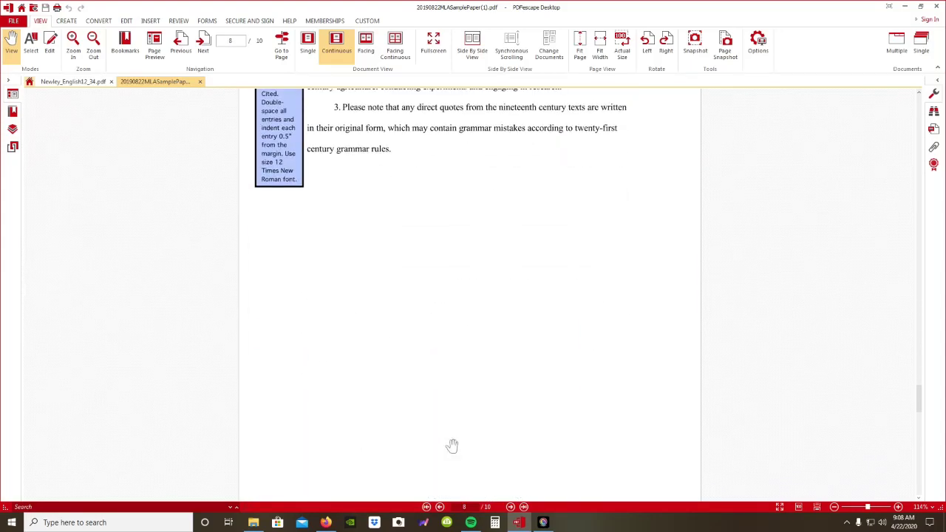
scroll(452, 446, "down", 8)
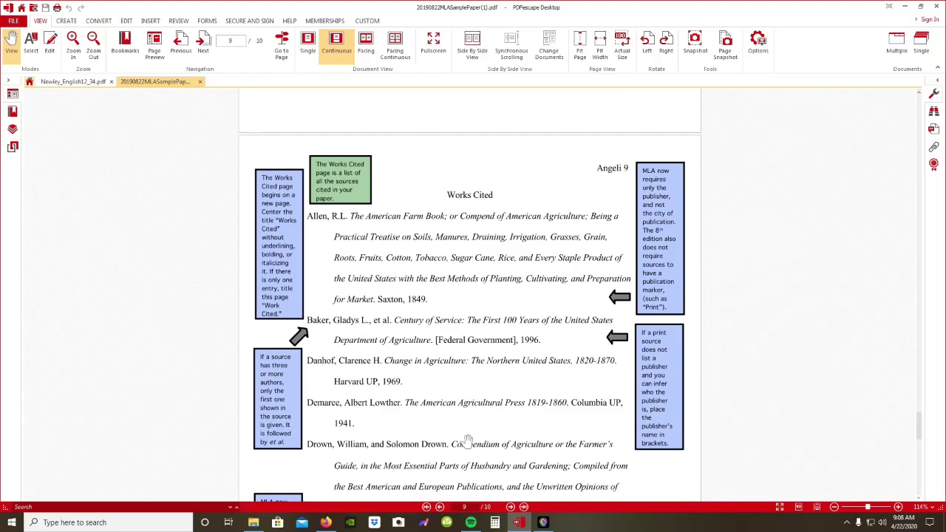
scroll(467, 441, "up", 2)
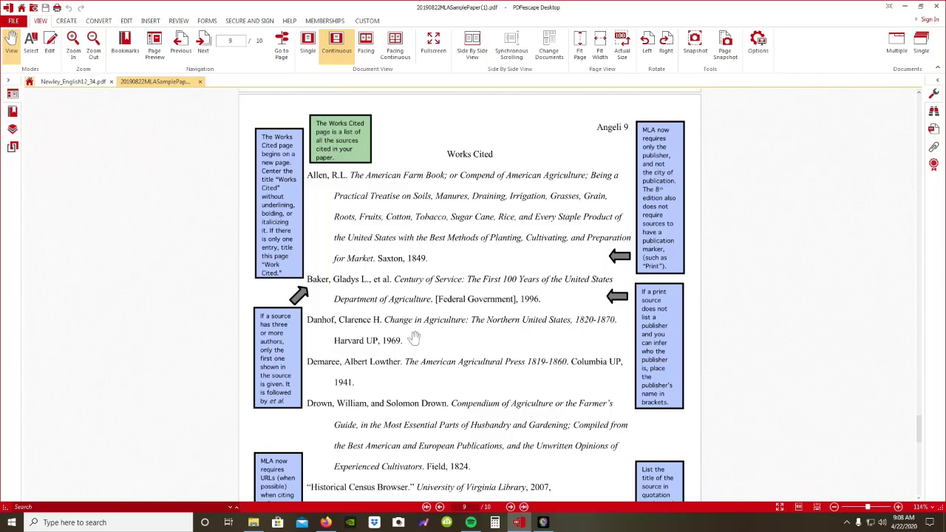
scroll(414, 339, "up", 20)
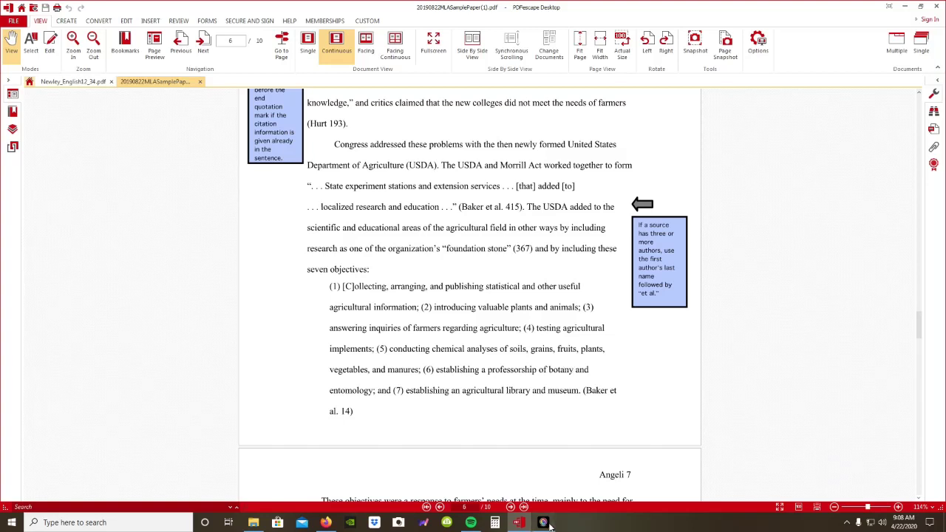
scroll(623, 310, "up", 15)
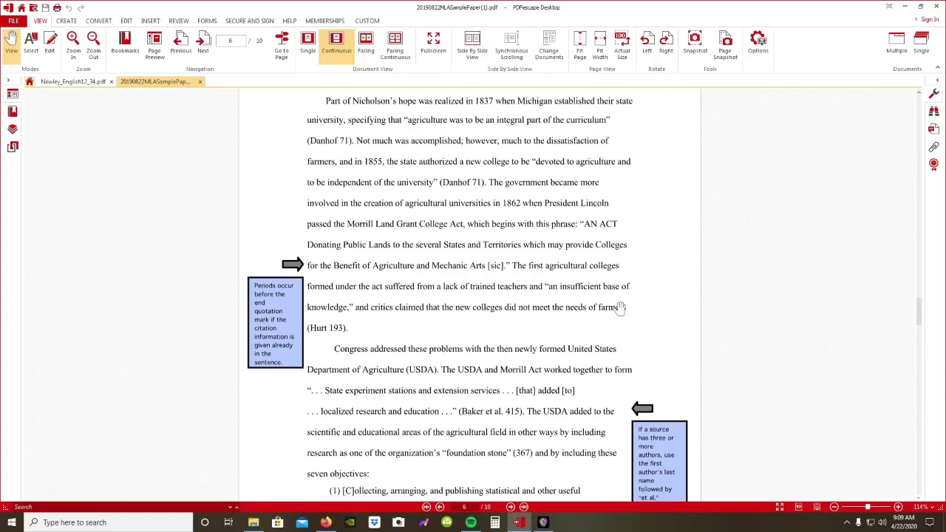
Scroll from page 3's in-text citation notes down to page 9, the Works Cited page
scroll(623, 310, "up", 7)
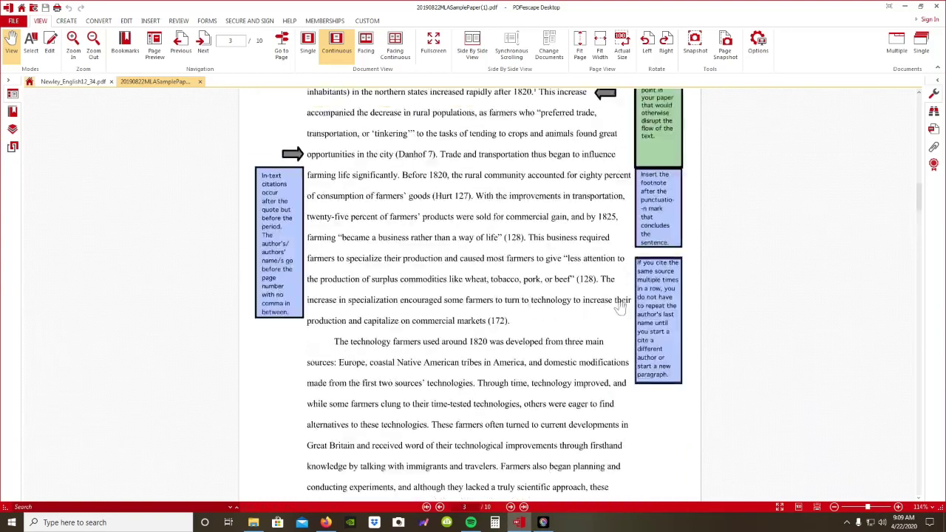
scroll(621, 306, "up", 4)
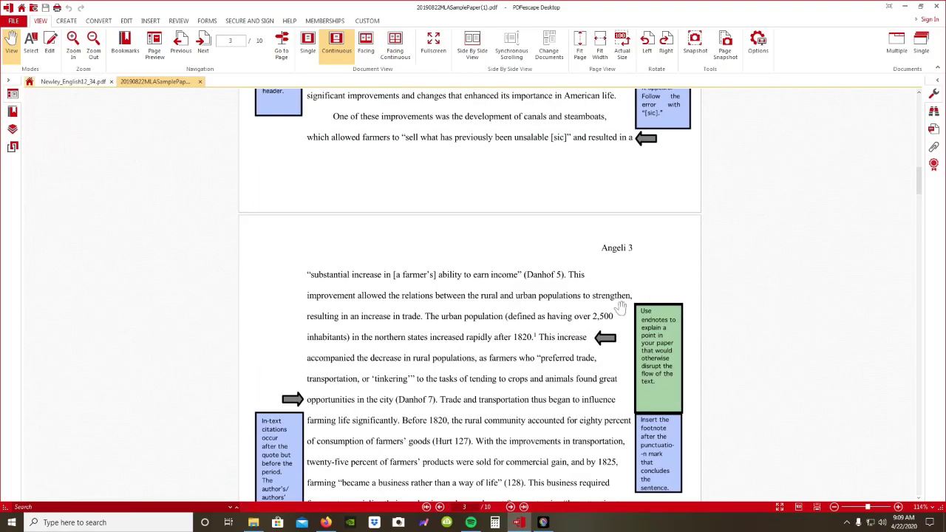
scroll(621, 308, "down", 1)
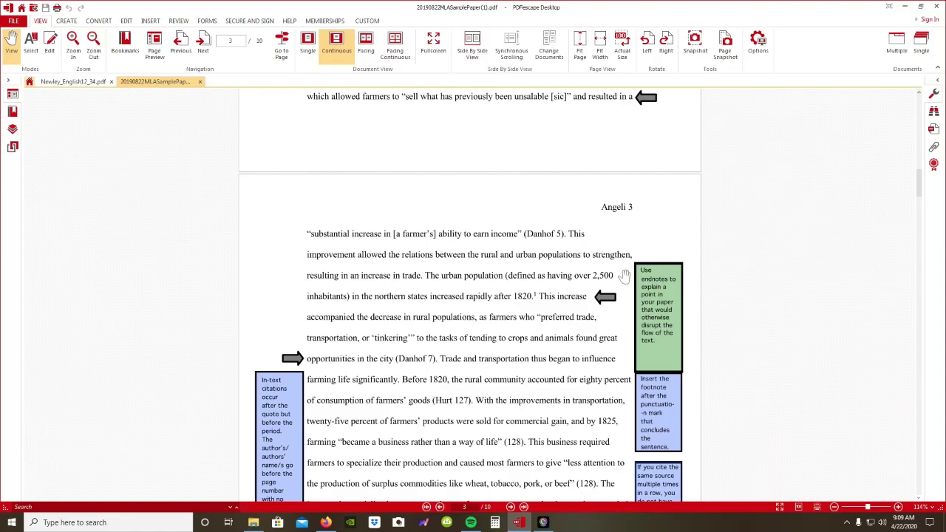
scroll(503, 333, "down", 20)
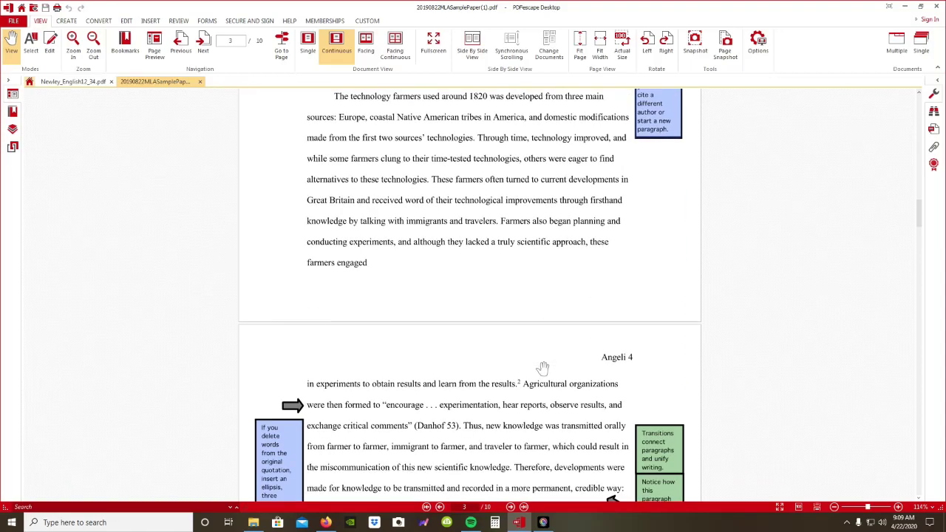
scroll(527, 368, "down", 20)
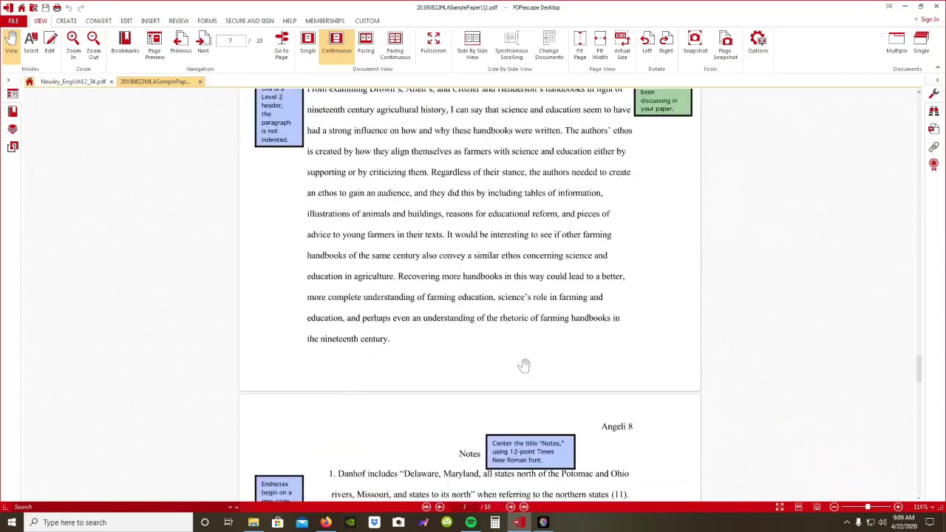
scroll(522, 364, "down", 2)
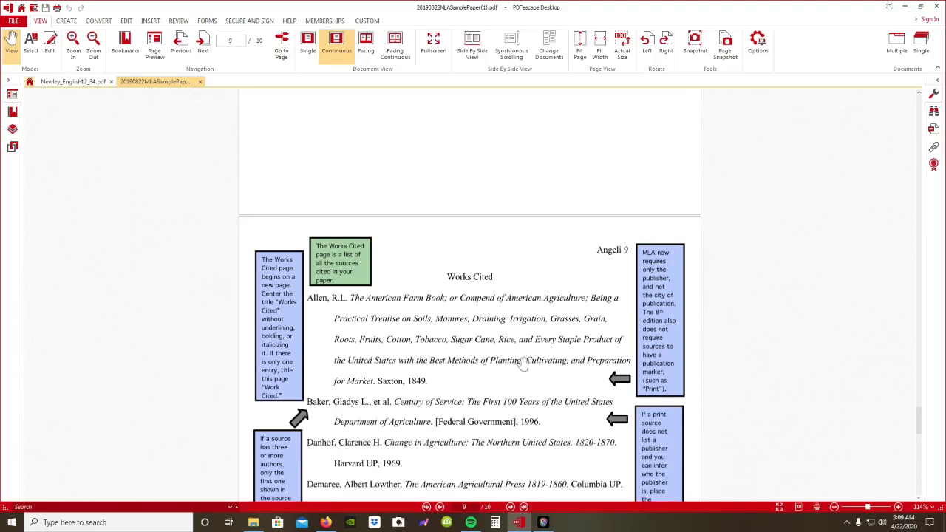
Scroll up from Works Cited to page 3, then down to page 4's transition notes
scroll(523, 362, "up", 20)
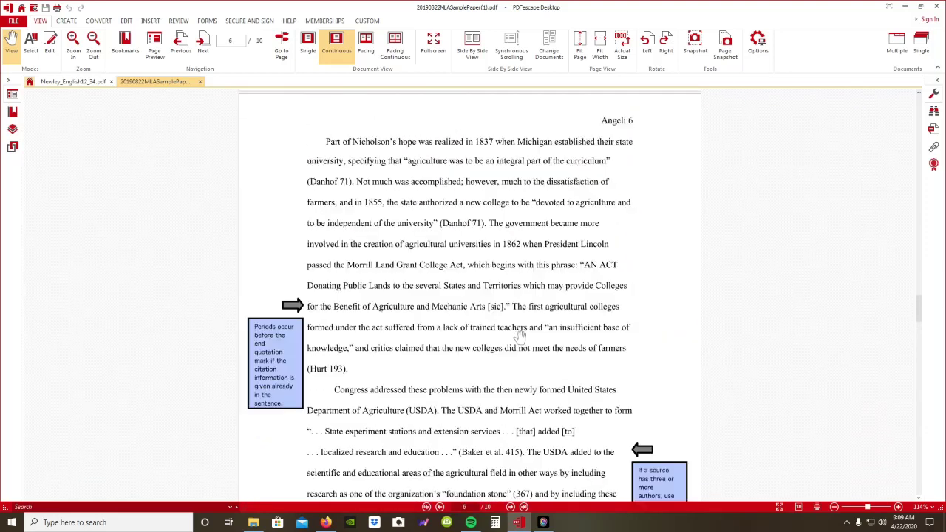
scroll(522, 338, "up", 20)
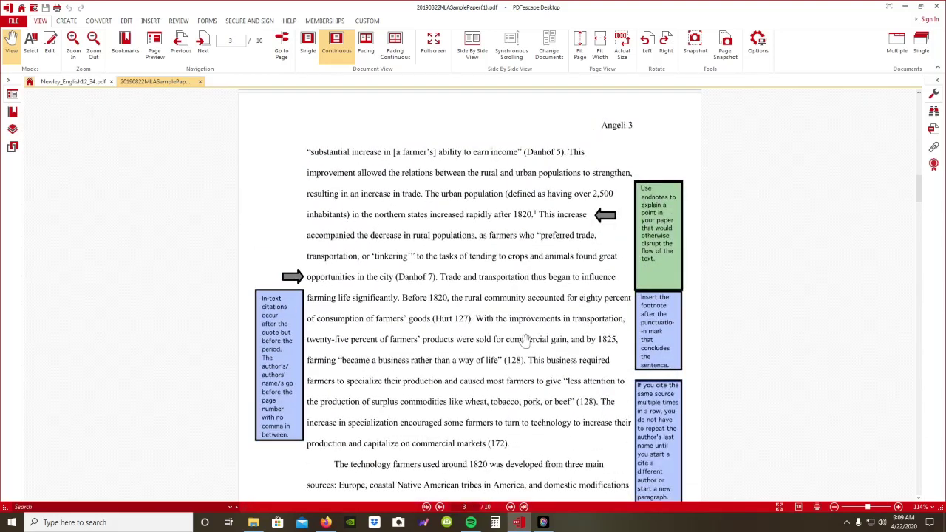
scroll(523, 339, "down", 5)
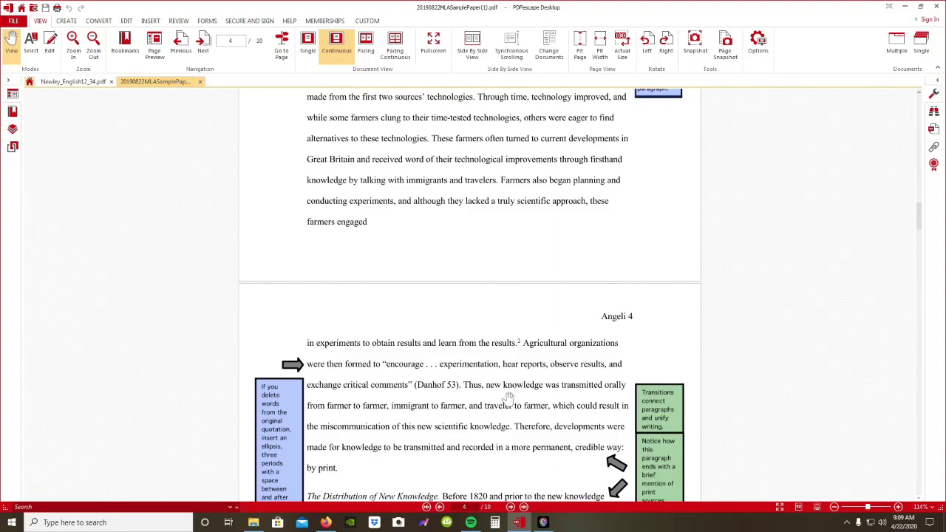
scroll(509, 397, "down", 4)
scroll(510, 397, "up", 5)
scroll(509, 397, "up", 10)
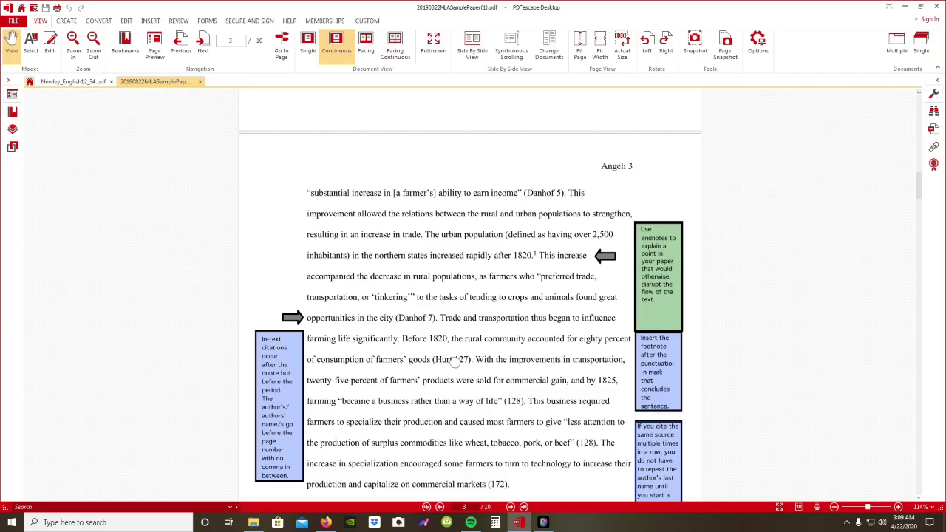
scroll(553, 447, "down", 10)
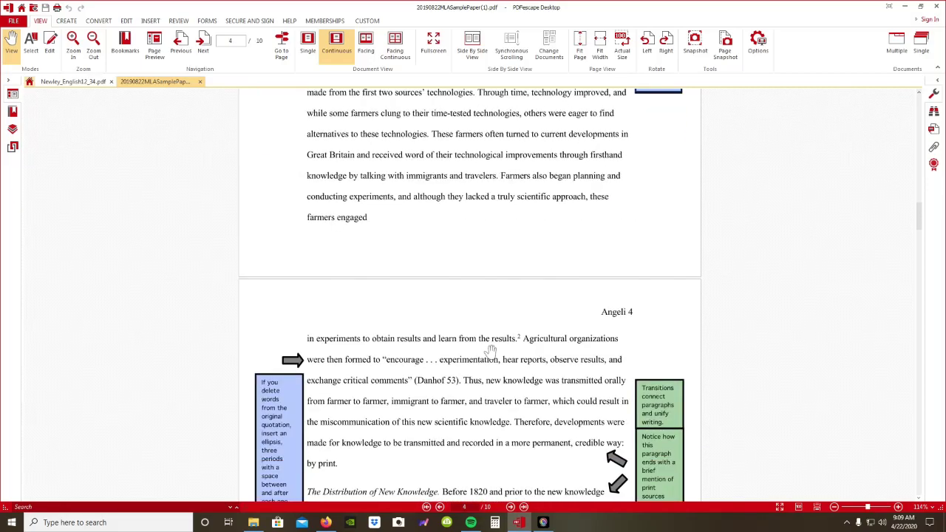
scroll(491, 349, "up", 5)
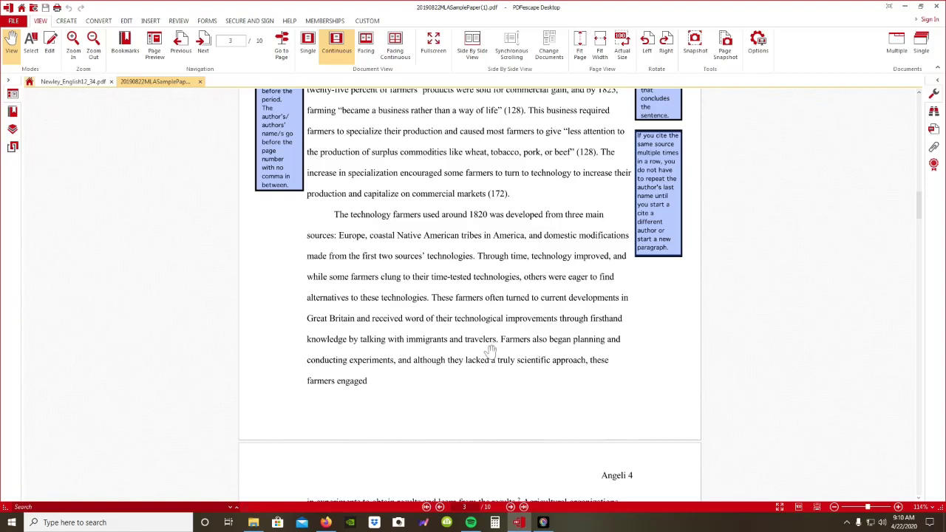
scroll(491, 350, "down", 3)
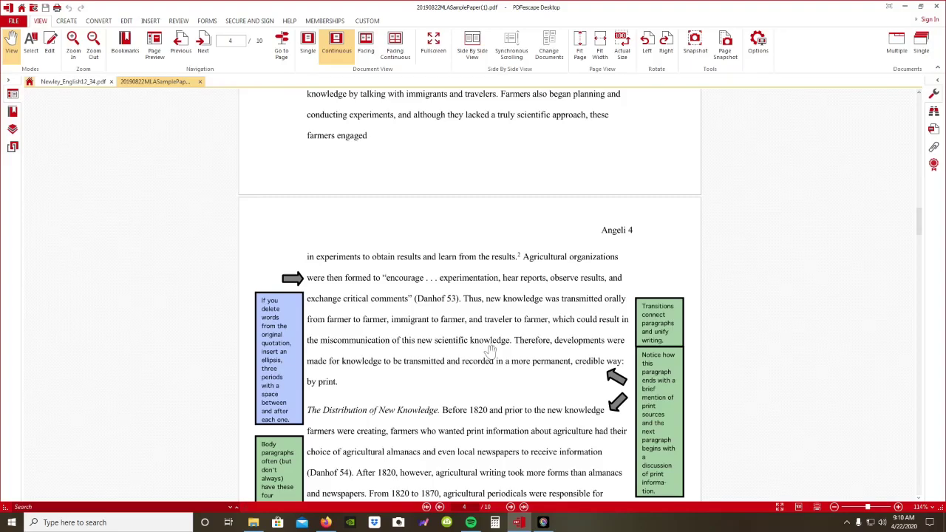
scroll(440, 304, "down", 1)
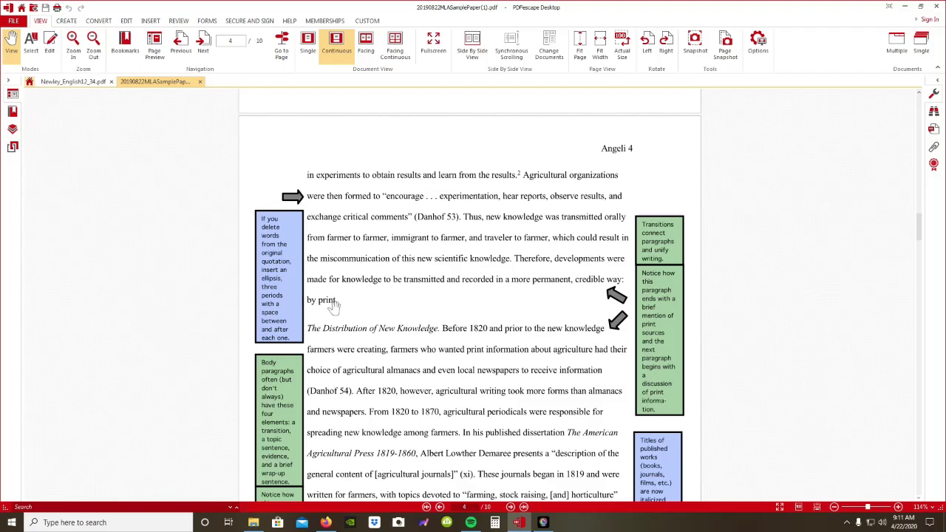
scroll(497, 335, "down", 1)
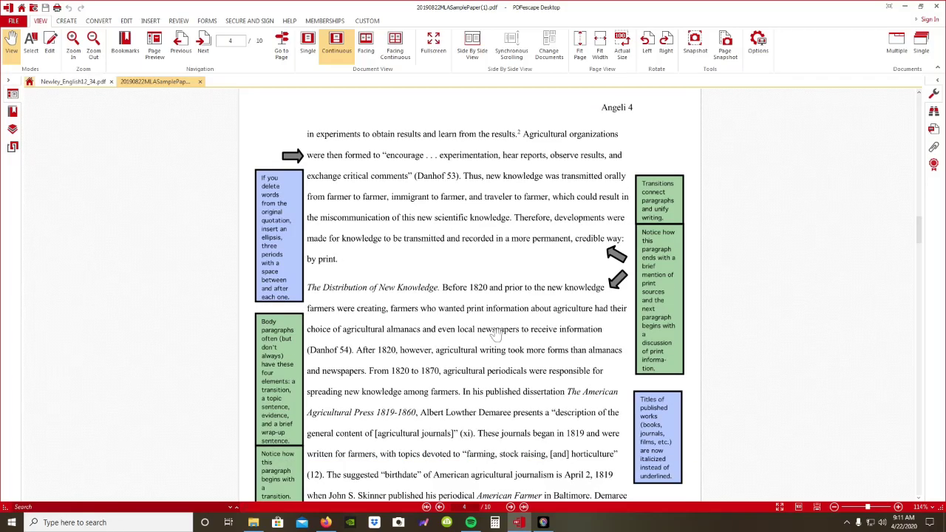
scroll(497, 334, "down", 2)
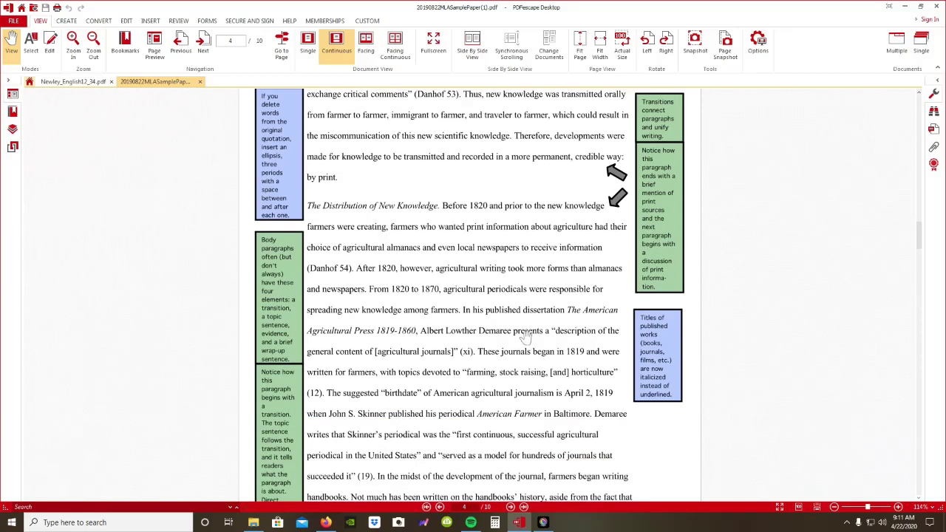
scroll(526, 336, "up", 4)
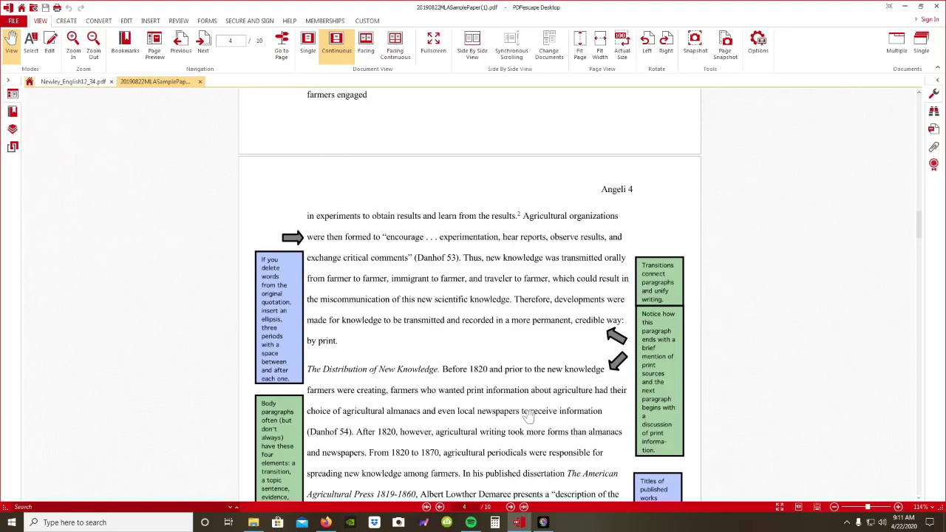
scroll(529, 417, "down", 3)
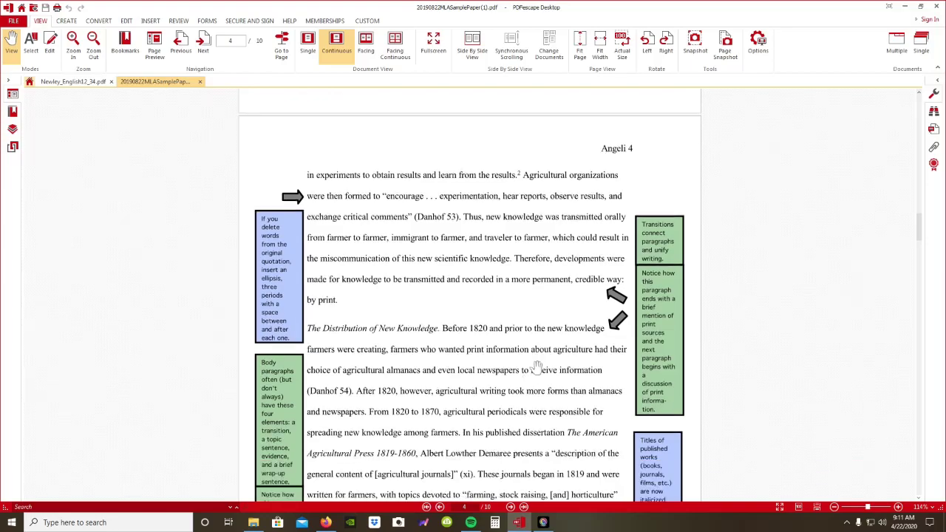
Scroll from page 4 to page 5's wrap-up sentence note and Farming's Influence on Education section
scroll(533, 364, "down", 2)
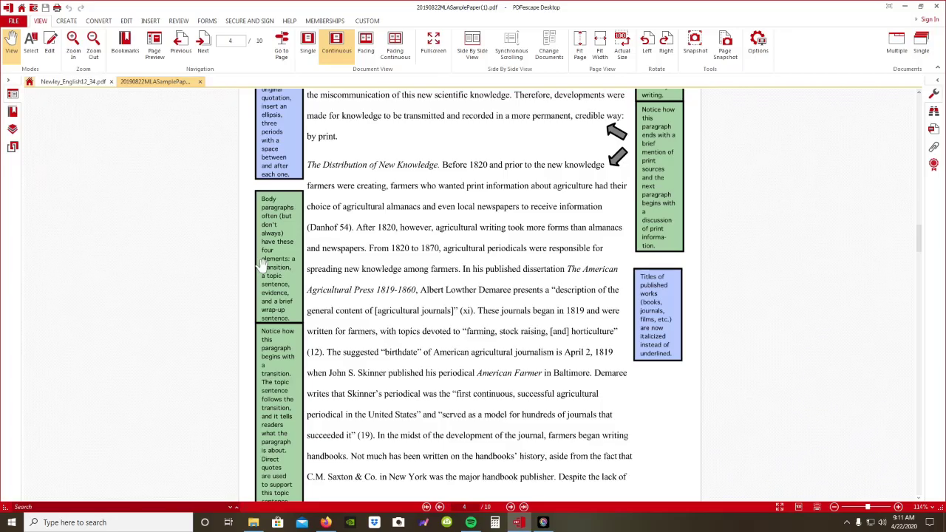
scroll(458, 374, "down", 3)
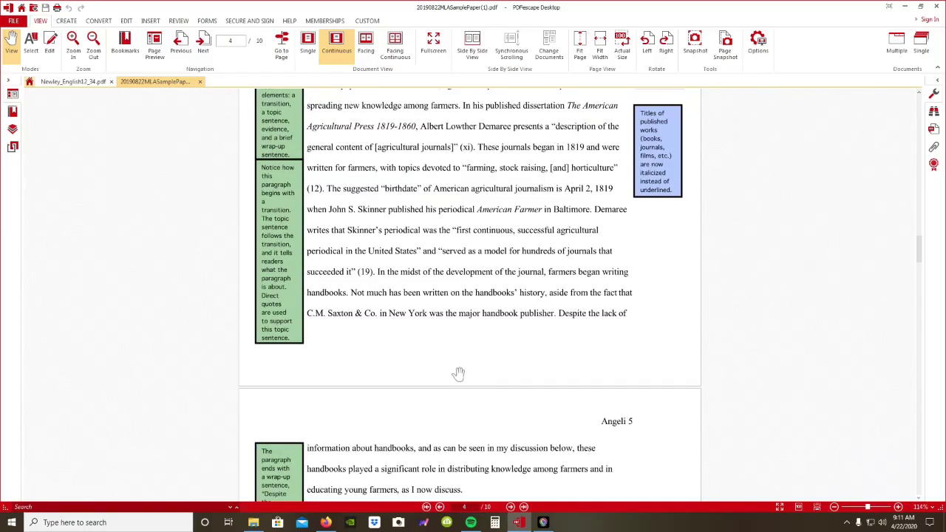
scroll(454, 363, "up", 1)
scroll(480, 362, "down", 4)
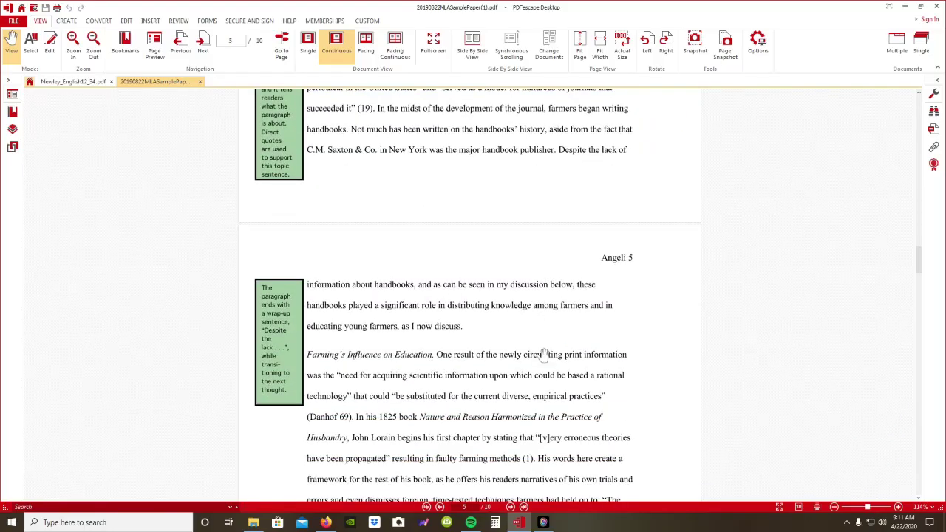
scroll(458, 333, "up", 5)
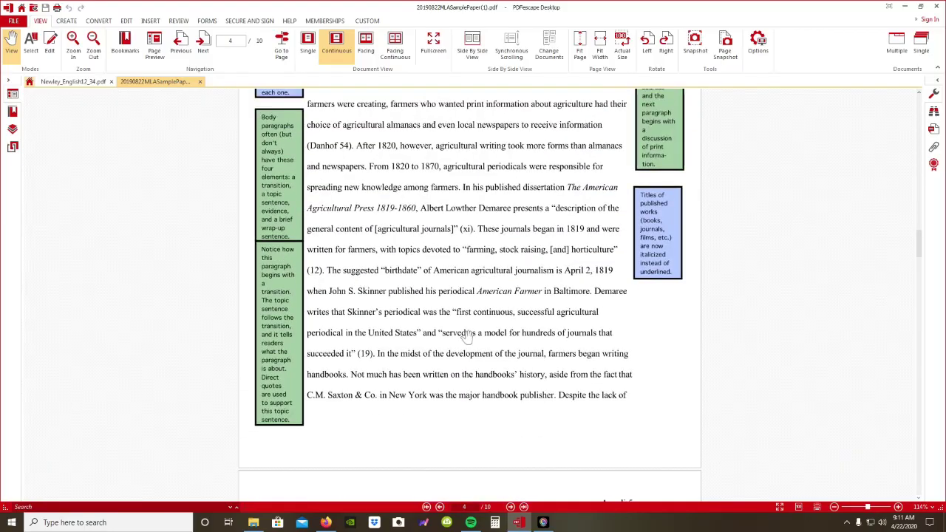
scroll(444, 395, "down", 4)
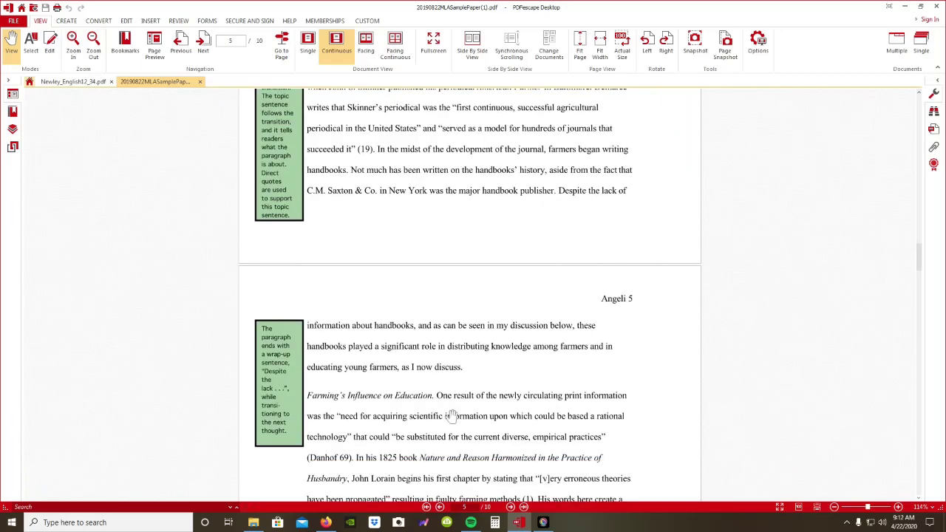